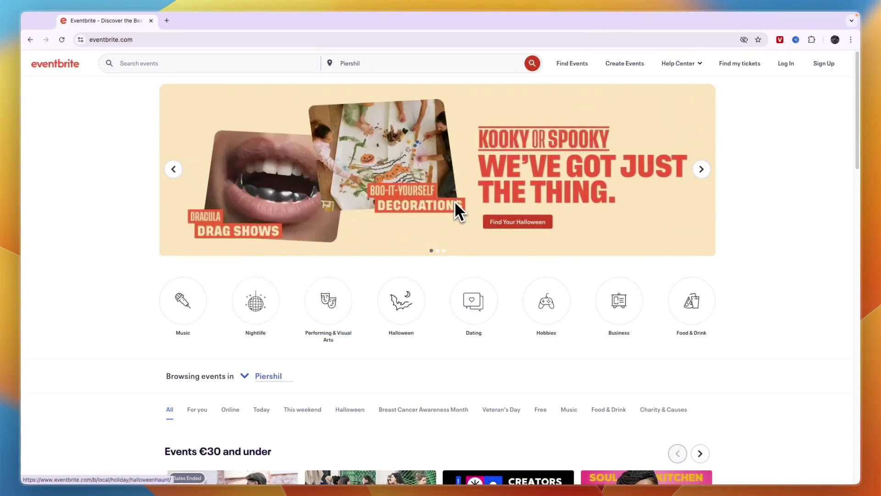
Go from Create Events to 'Get started for free' and begin the account sign-up at the e-mail field
click(627, 69)
scroll(472, 220, down, 3)
click(440, 330)
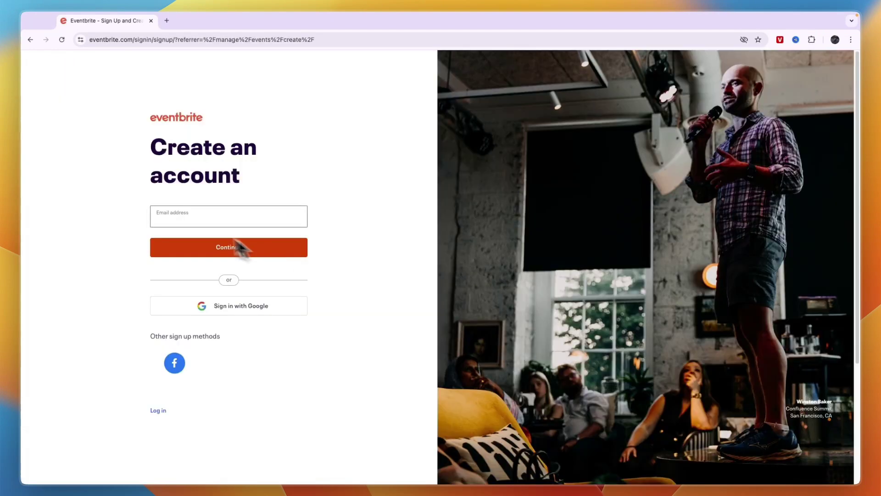
drag(157, 153, 264, 189)
click(205, 216)
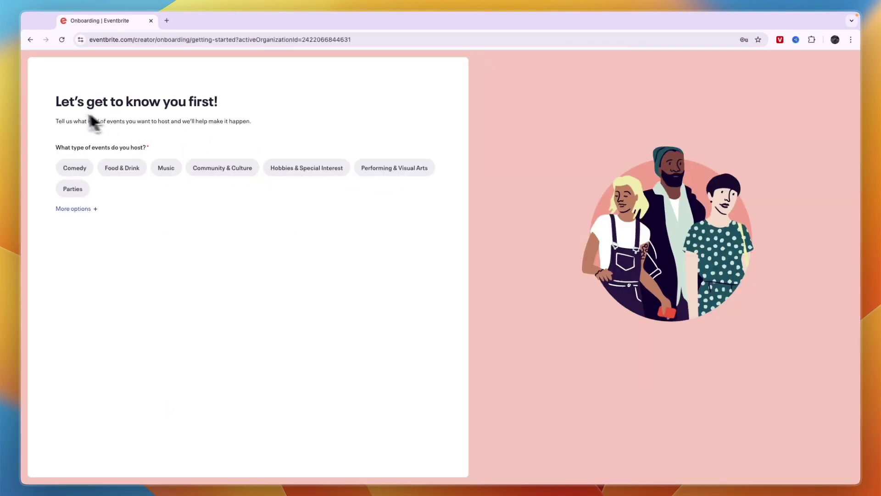
Choose Food & Drink as the type of events you host
drag(57, 109, 210, 108)
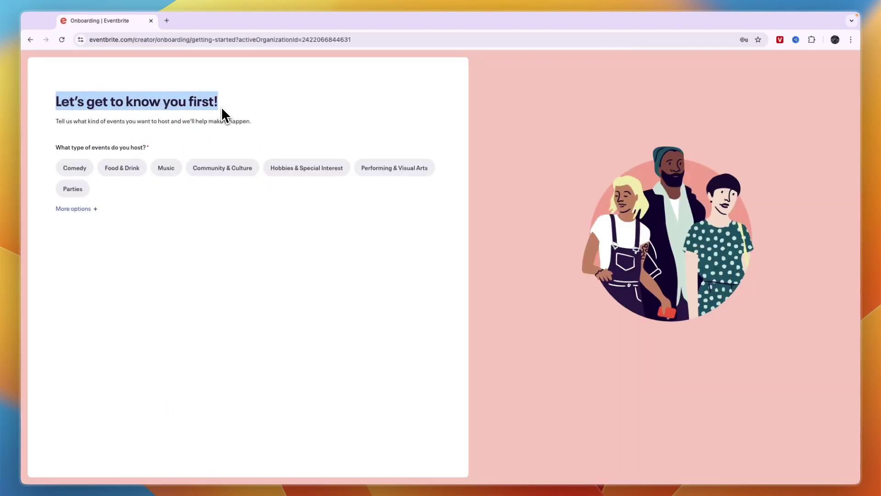
click(57, 143)
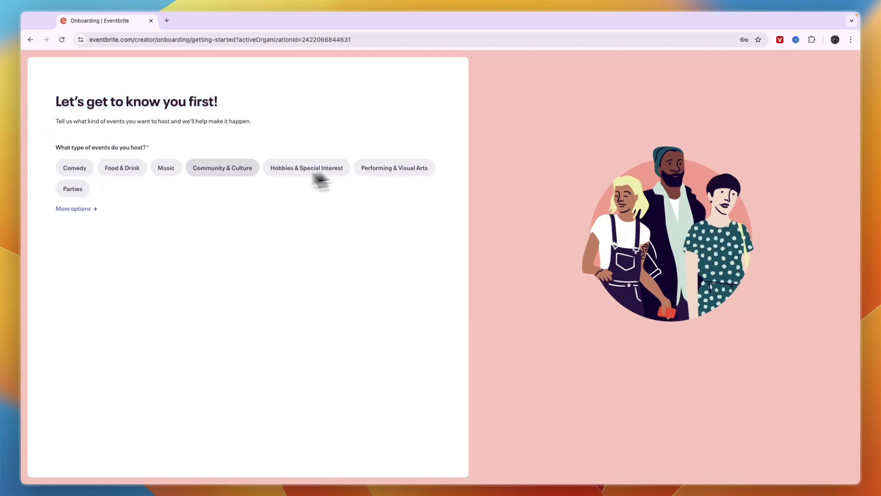
click(76, 210)
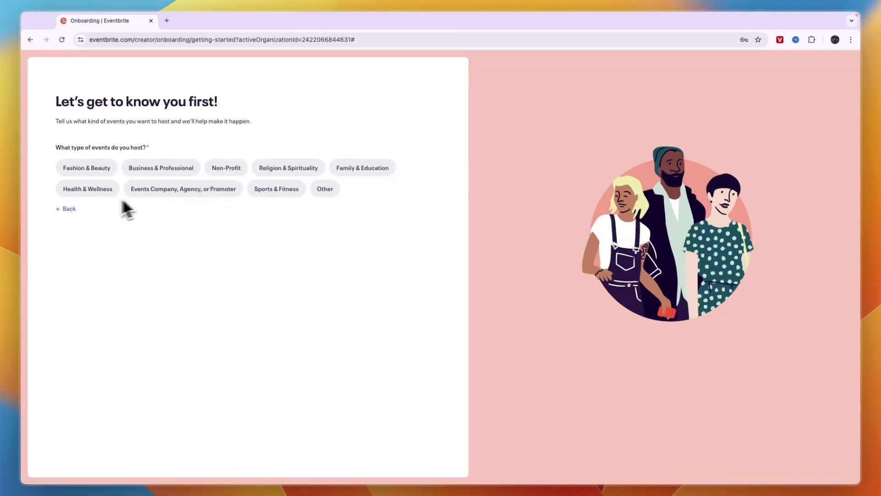
click(72, 208)
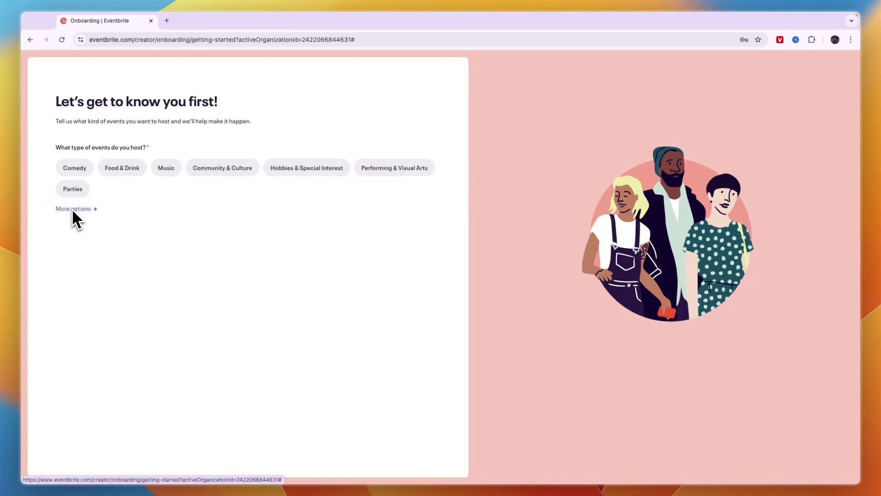
click(126, 169)
Answer that you plan 2-5 events next year
double_click(63, 237)
drag(64, 237, 218, 239)
click(207, 239)
click(140, 257)
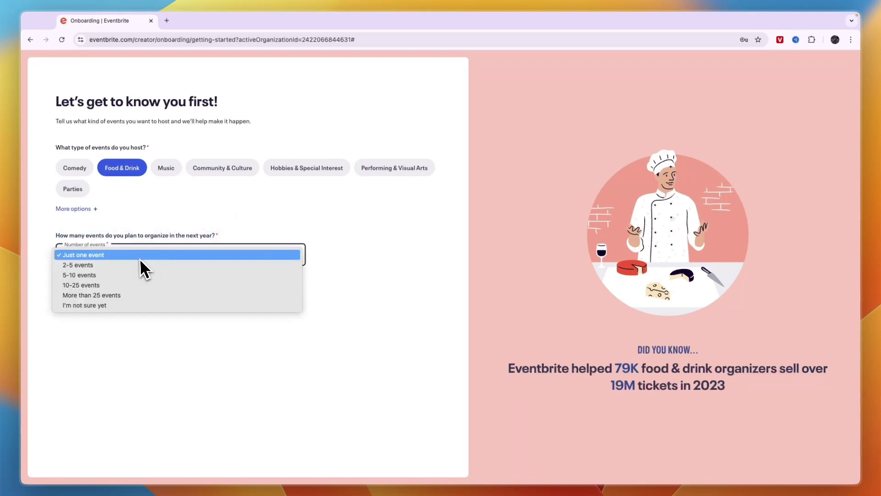
click(128, 266)
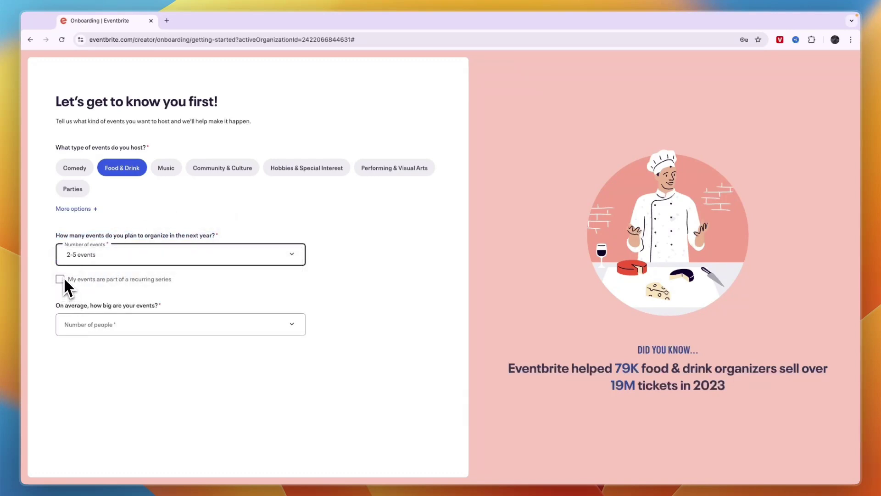
drag(94, 283, 123, 278)
click(173, 282)
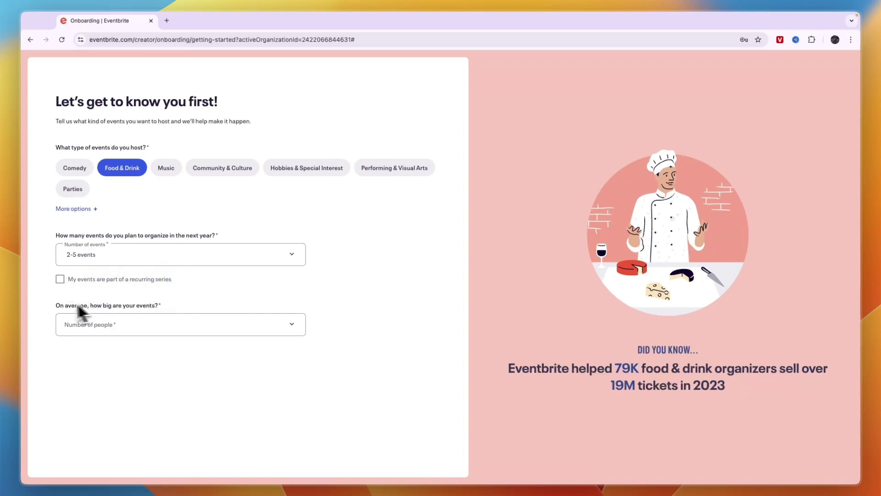
Set event size to Up to 100 people and priority to budget-friendly and easy to use
click(154, 322)
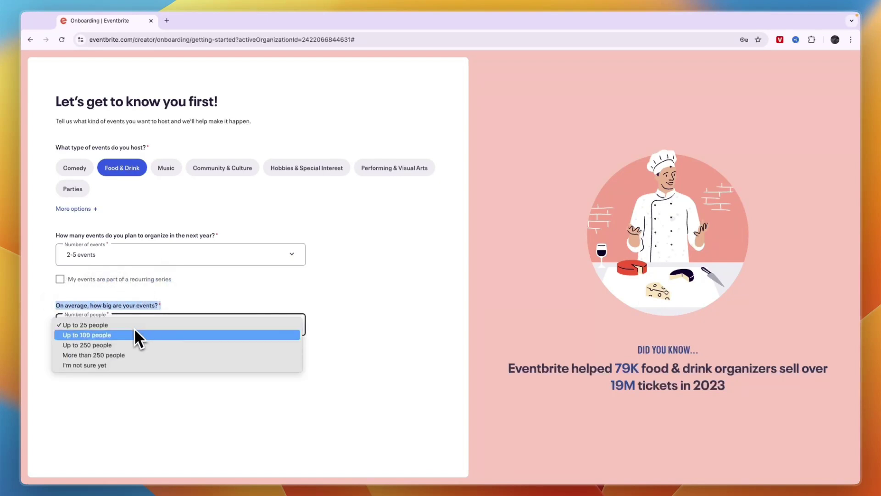
click(128, 334)
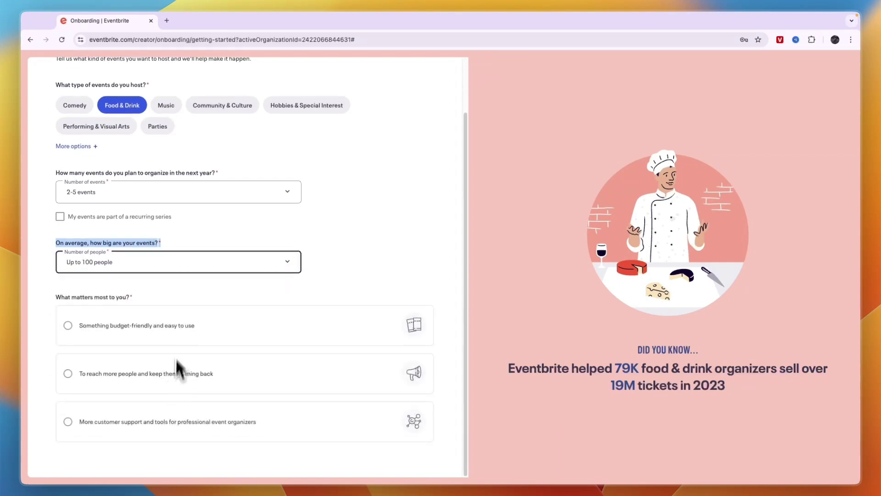
click(136, 294)
drag(56, 298, 142, 300)
click(137, 301)
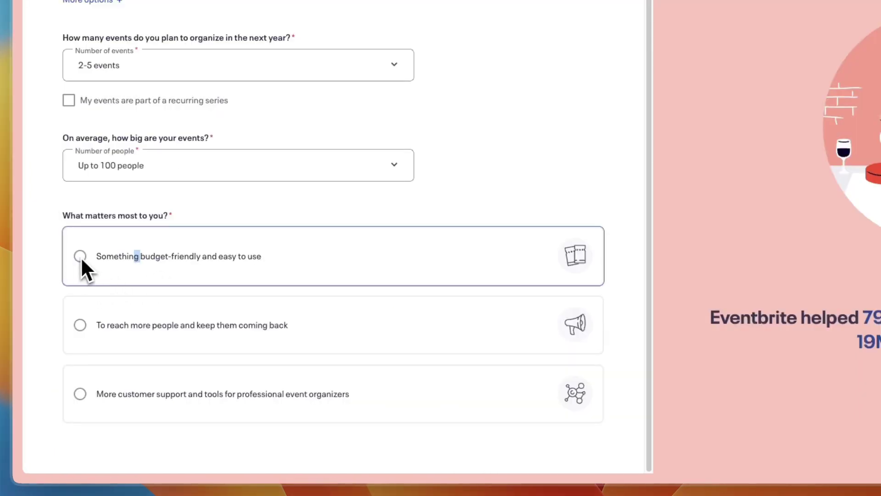
click(67, 325)
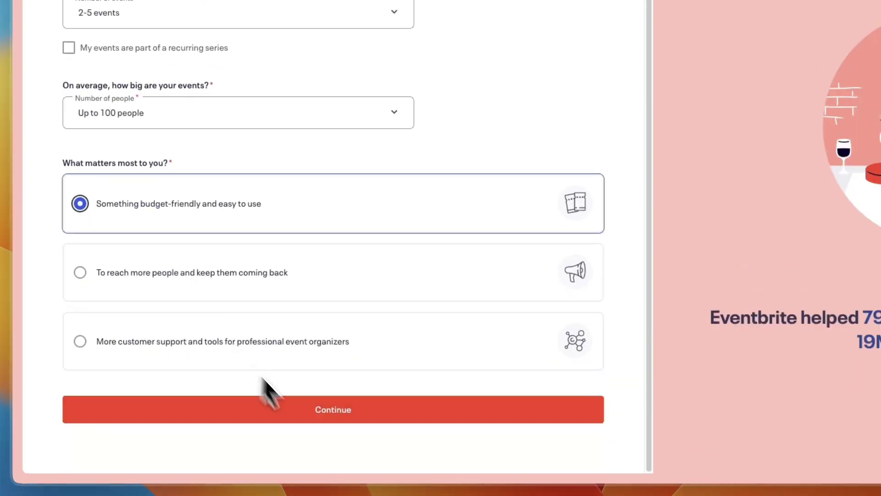
Submit the questionnaire and choose Build event under Create my first event
click(332, 414)
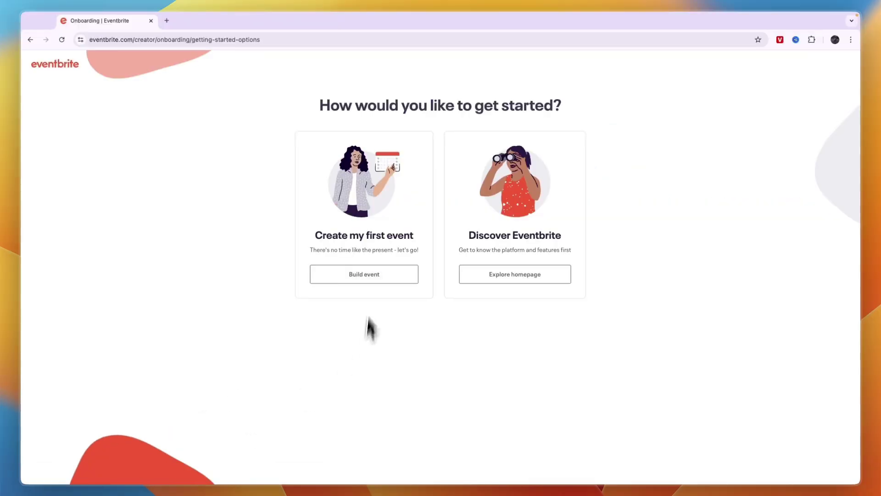
drag(322, 237, 418, 242)
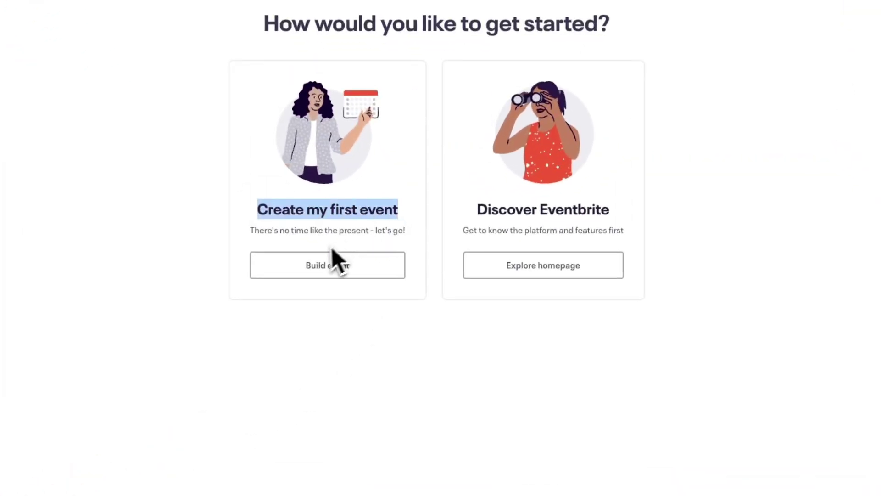
drag(487, 214, 627, 218)
click(625, 219)
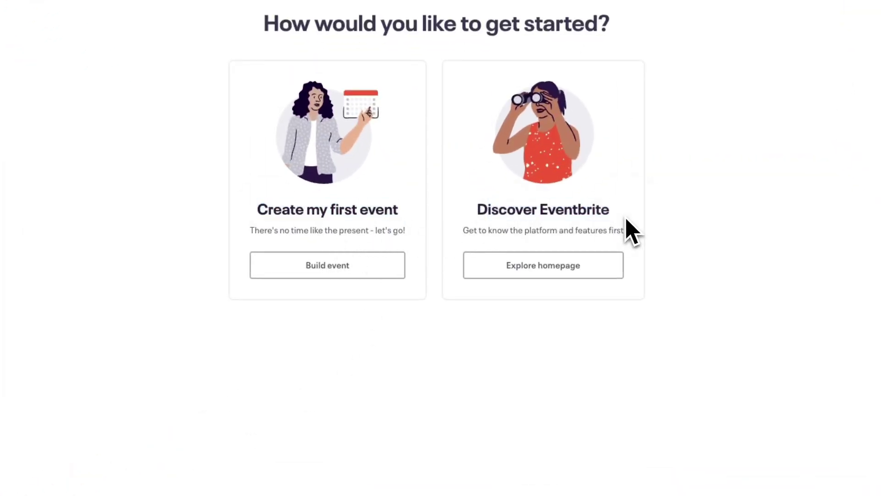
click(316, 272)
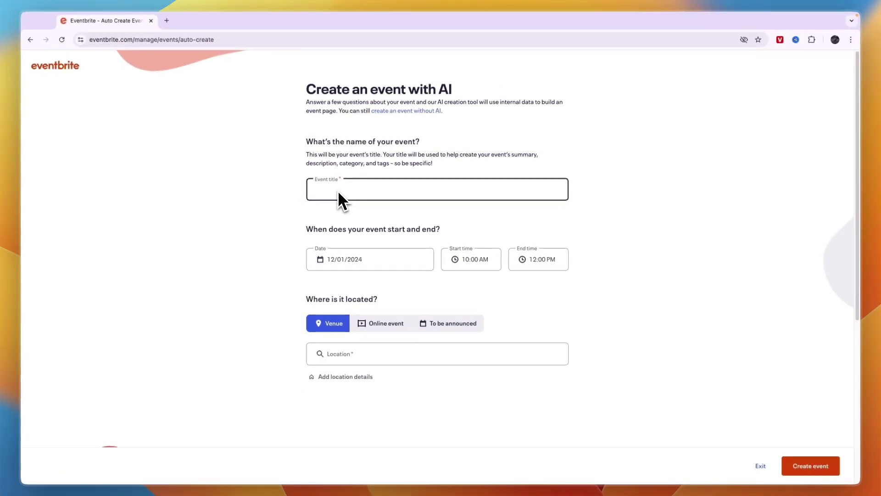
Title the event 'Food truck New York' on December 1, 2024, from 11:30 AM to 7:00 PM
text(Food truck New York)
drag(296, 232, 429, 233)
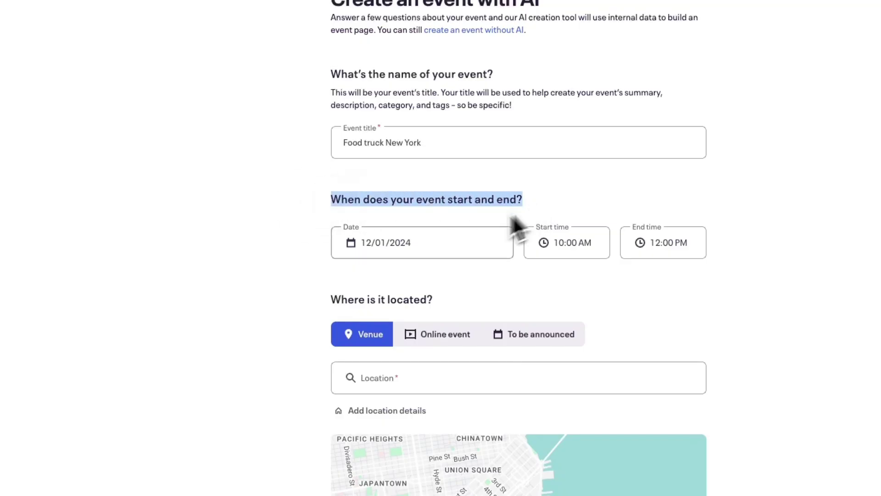
click(403, 250)
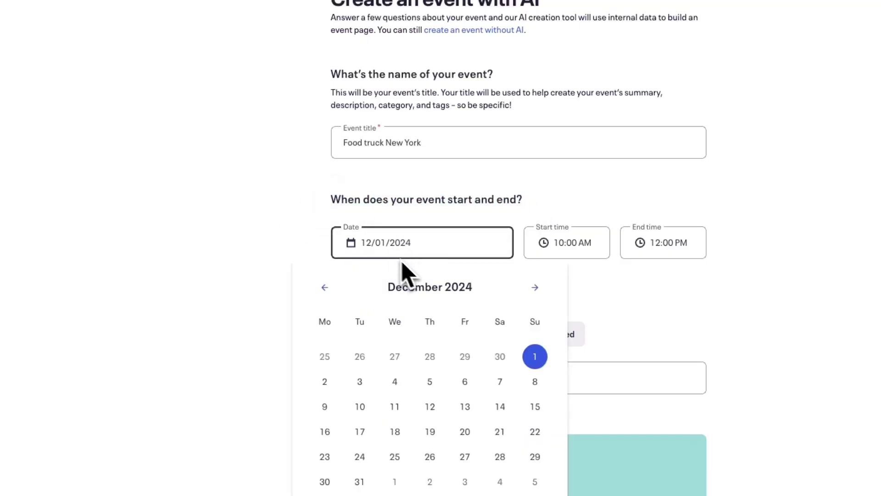
click(534, 357)
click(570, 253)
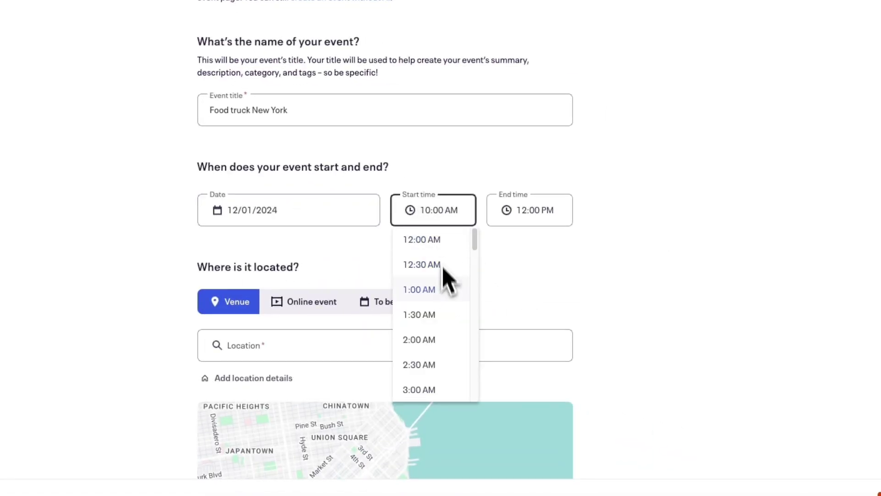
scroll(439, 317, down, 9)
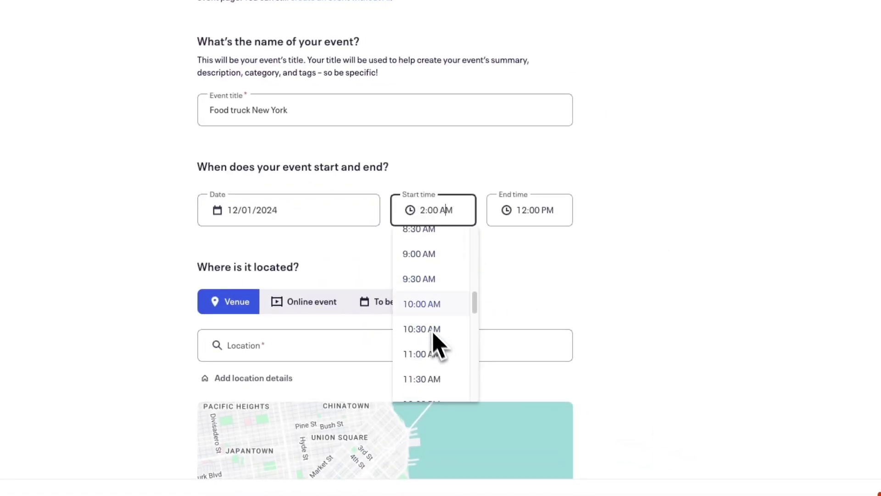
click(440, 381)
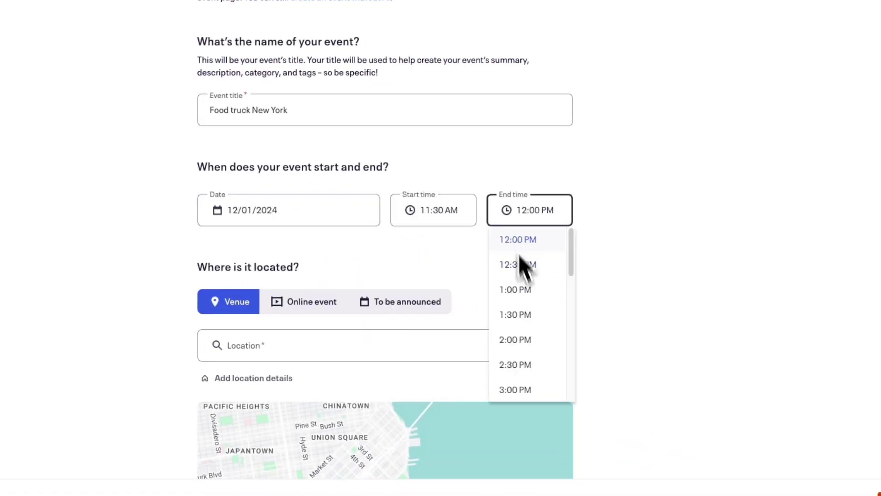
scroll(523, 317, down, 3)
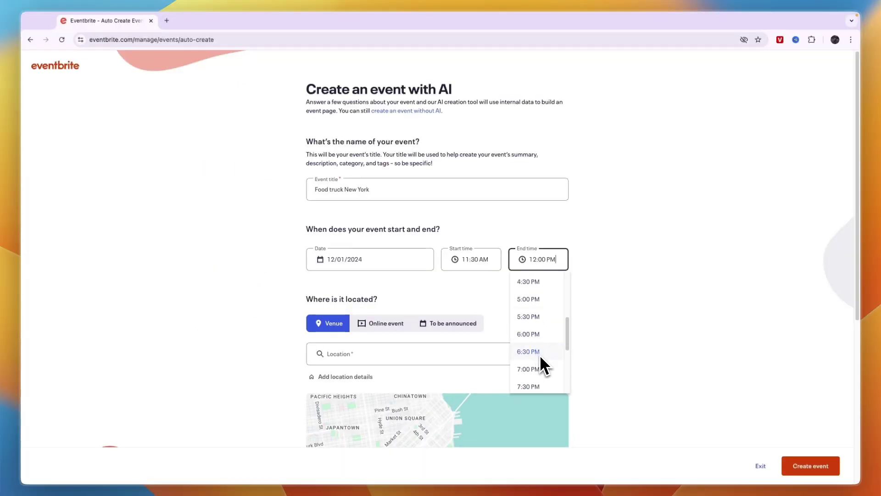
click(528, 370)
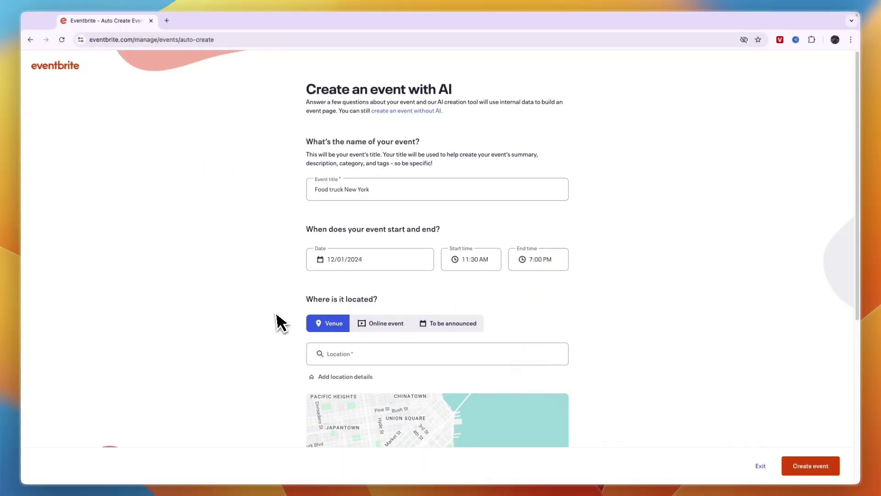
Set the event location to Online event
scroll(327, 317, down, 2)
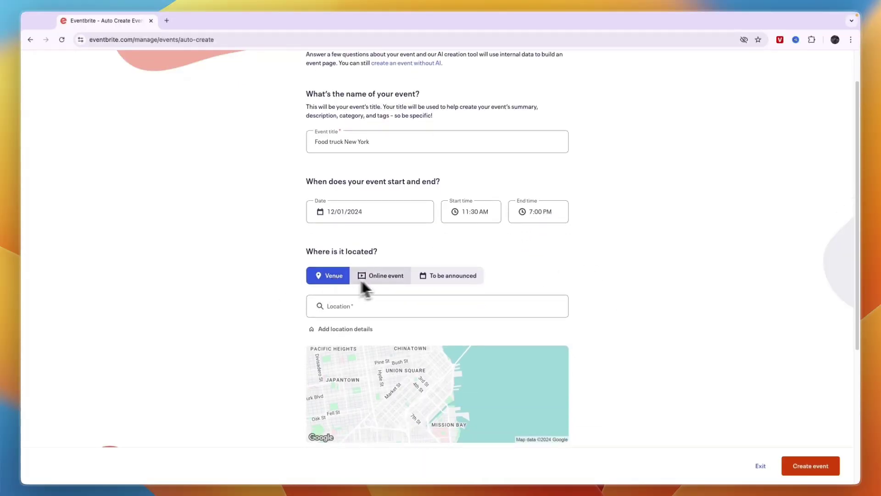
click(397, 279)
click(436, 276)
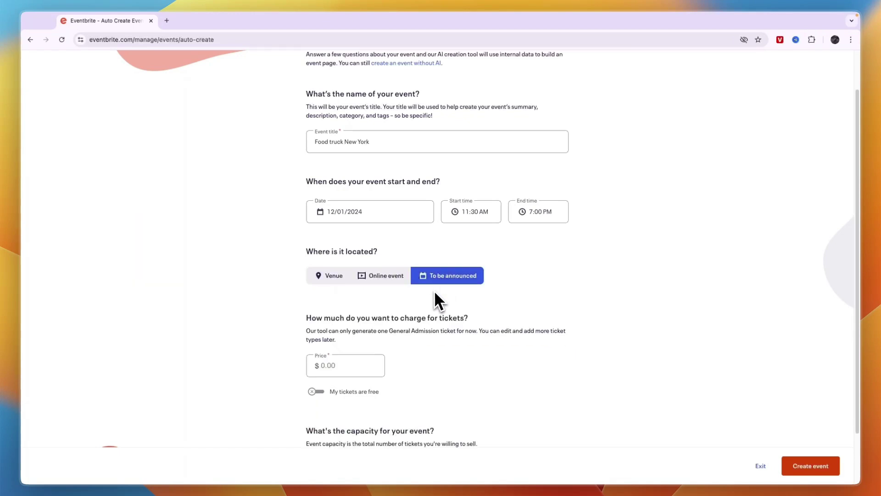
click(379, 281)
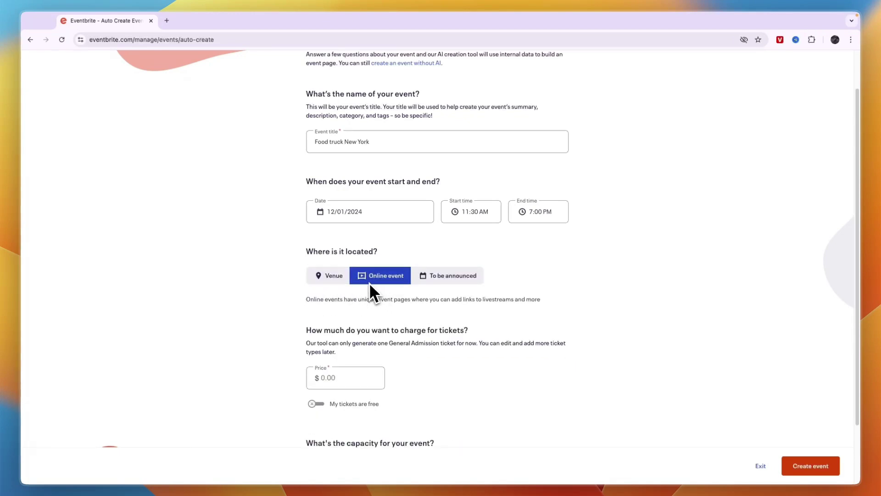
click(345, 279)
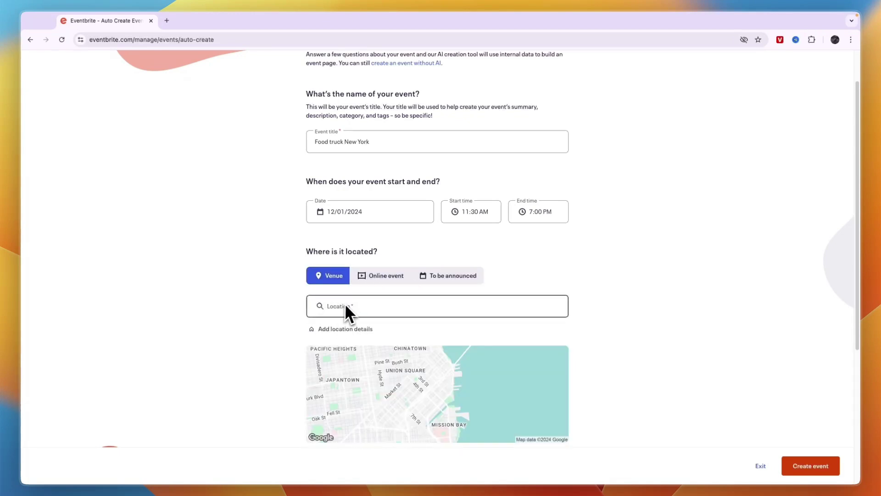
click(363, 277)
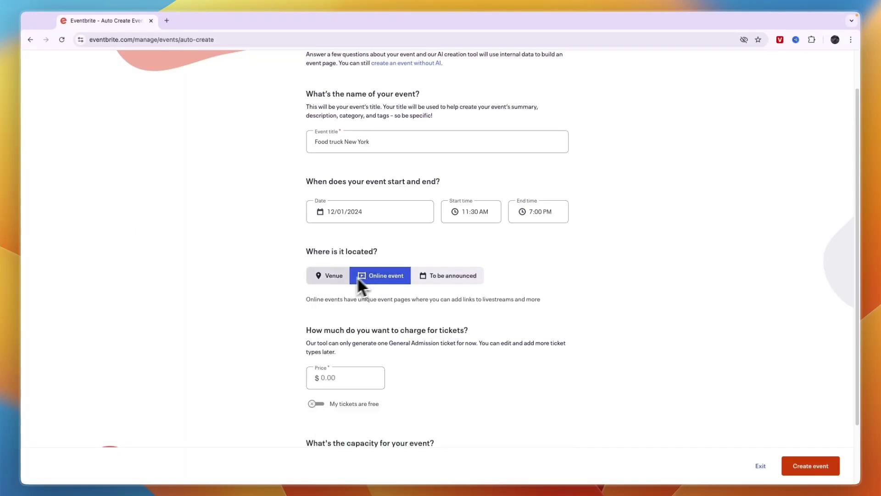
scroll(321, 281, down, 2)
drag(304, 269, 450, 272)
Enter a $15.00 ticket price and 150 total capacity, then create the event
click(396, 321)
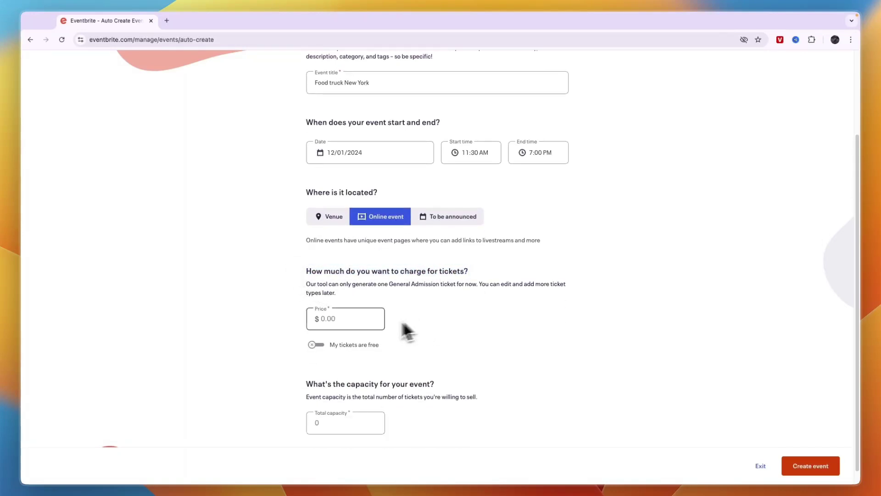
click(317, 345)
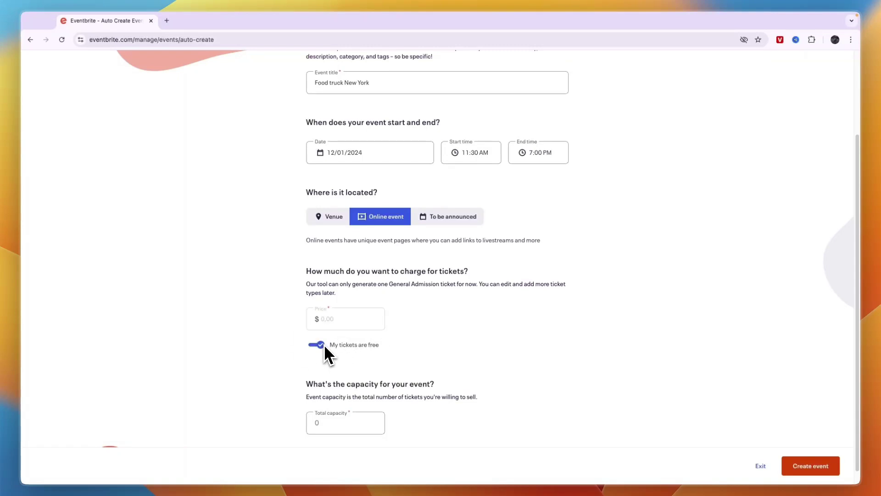
click(321, 345)
click(330, 323)
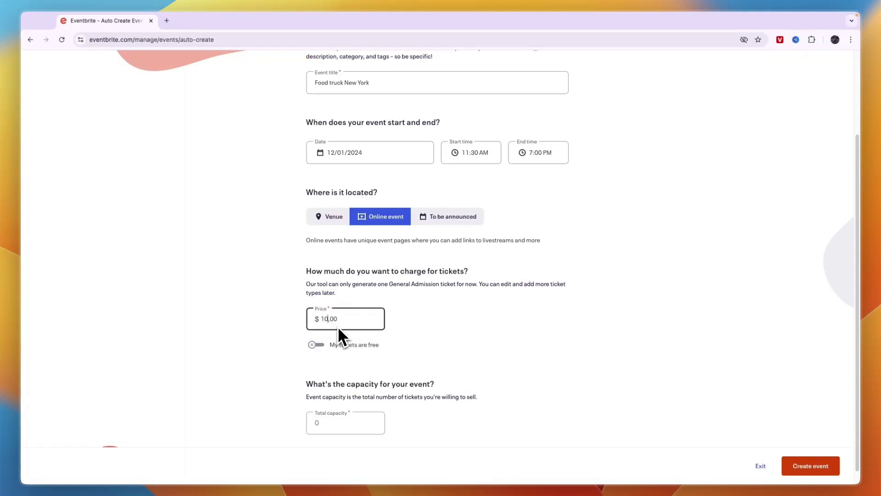
text(15)
click(209, 349)
scroll(319, 345, down, 1)
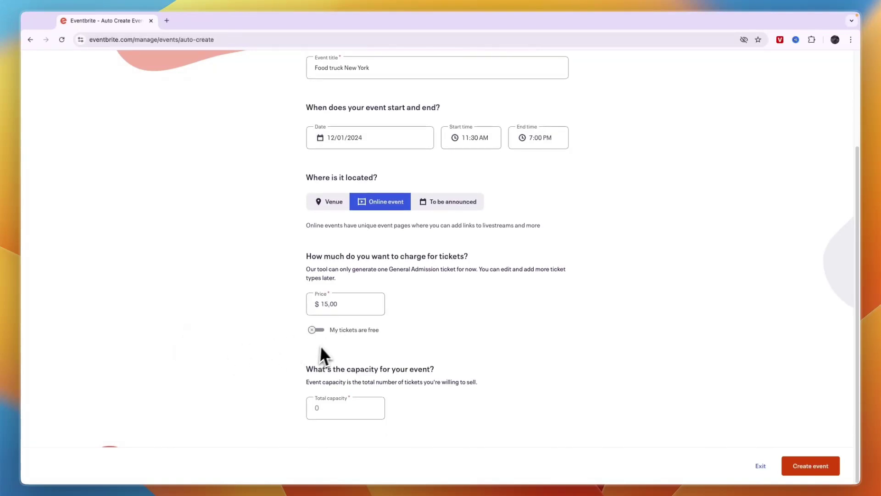
click(340, 405)
text(150)
click(243, 387)
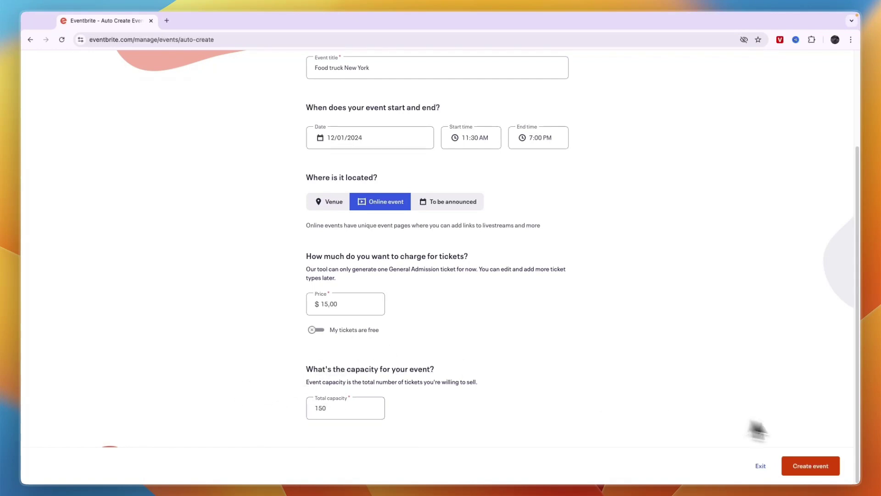
click(807, 466)
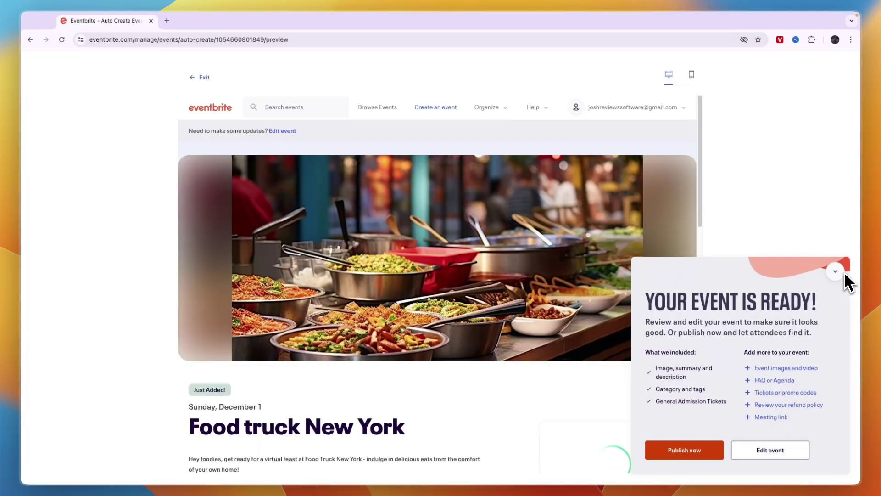
Collapse the event-ready panel and review the General Admission ticket details
click(835, 272)
scroll(436, 285, down, 5)
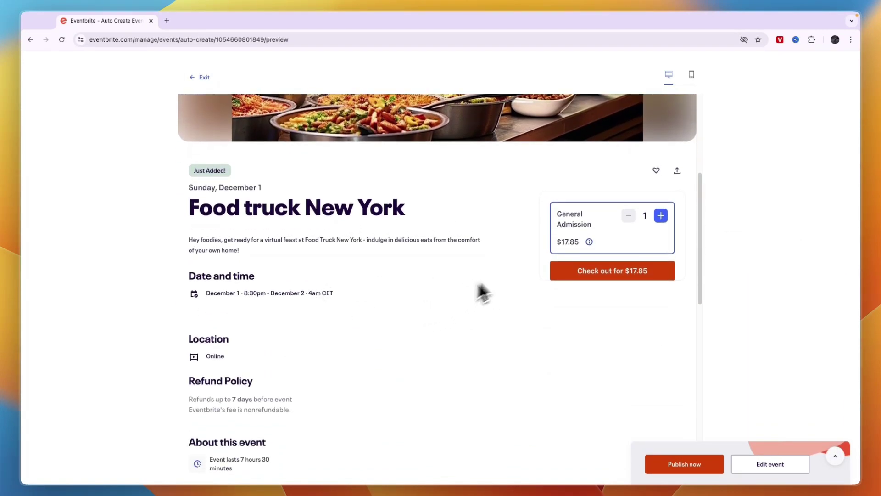
drag(563, 219, 587, 236)
Set General Admission quantity to 2 and attempt checkout, which fails because the event is unpublished
mouse_move(591, 243)
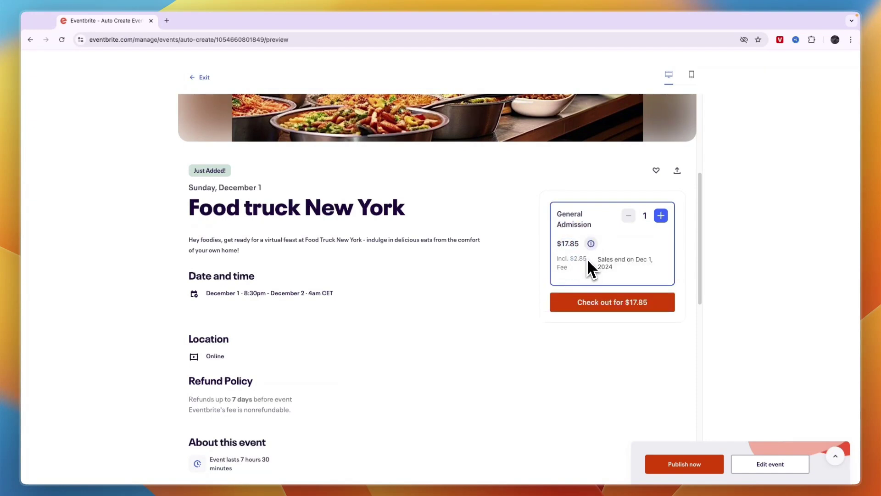
click(662, 216)
click(661, 216)
click(662, 216)
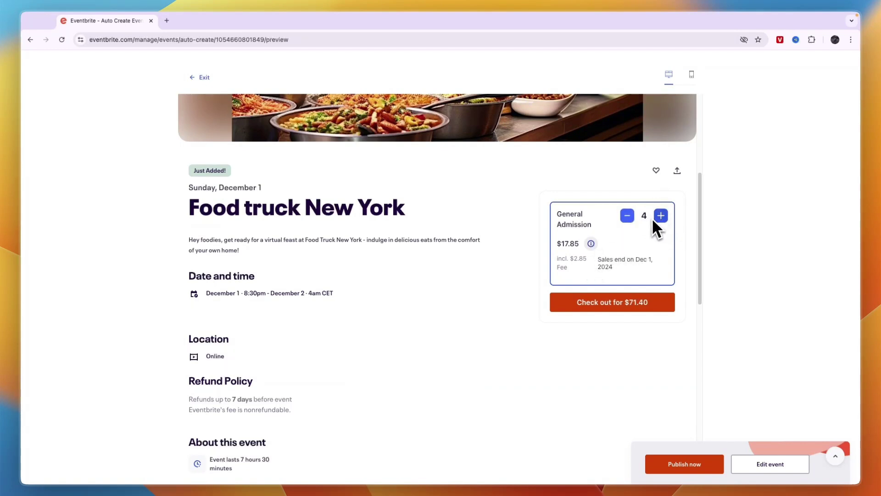
click(628, 217)
click(627, 217)
click(616, 303)
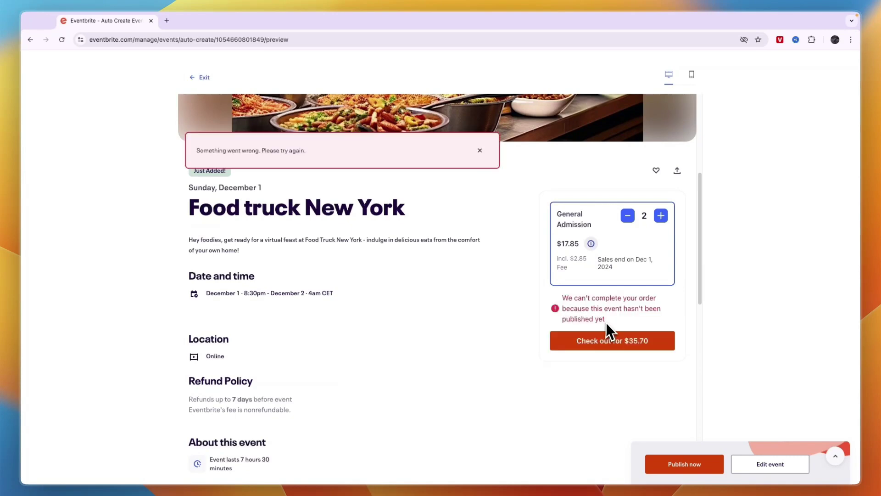
drag(606, 321, 569, 310)
click(564, 314)
scroll(356, 336, down, 6)
scroll(342, 337, up, 10)
scroll(469, 153, down, 4)
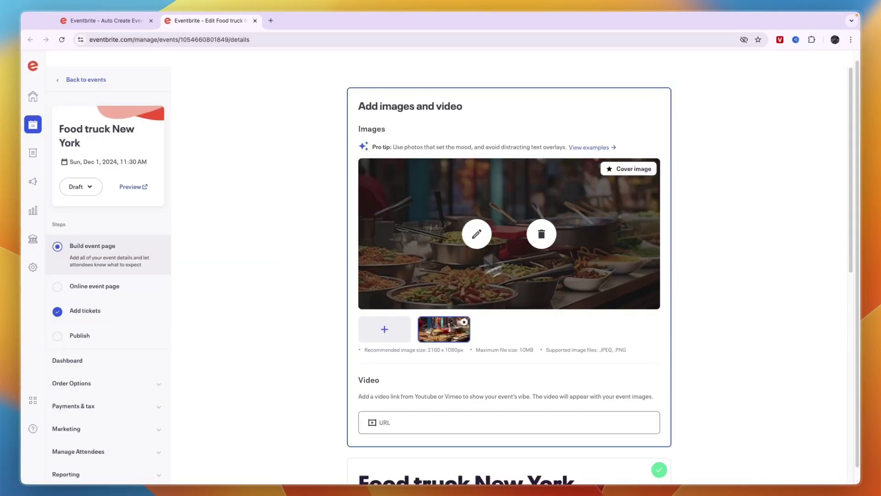
Replace the food cover photo with a new image uploaded from Downloads
click(541, 233)
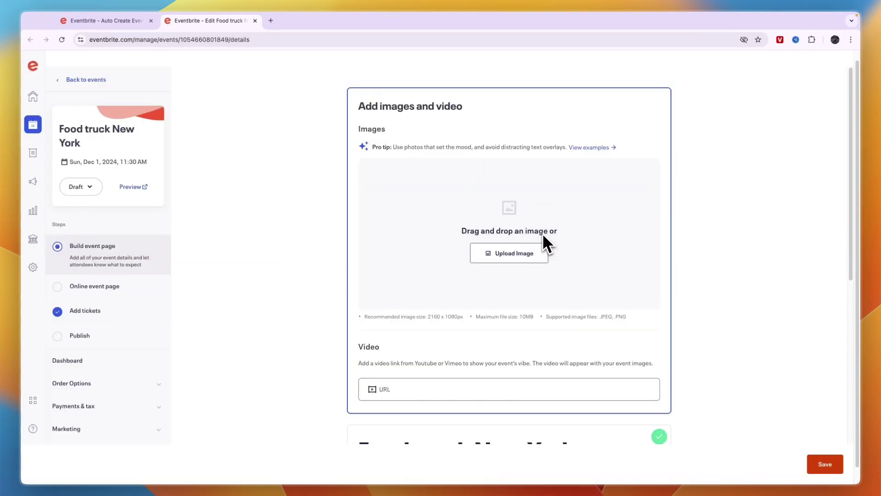
click(499, 254)
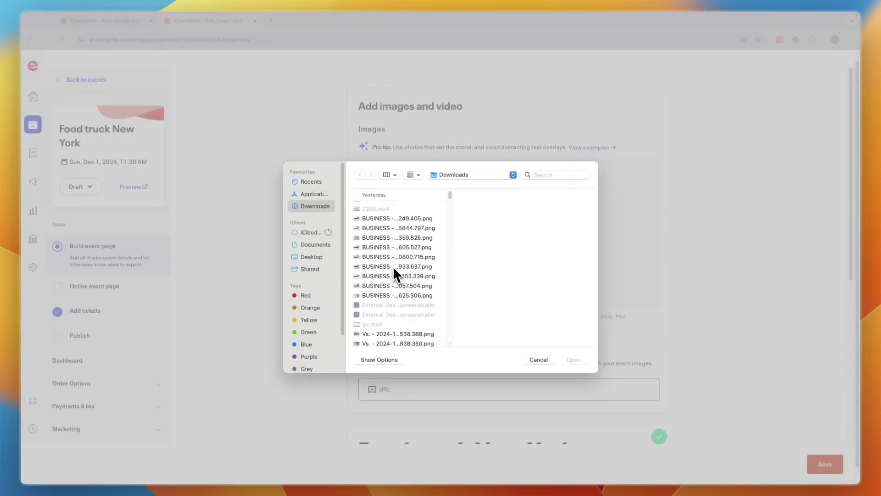
double_click(393, 251)
click(620, 415)
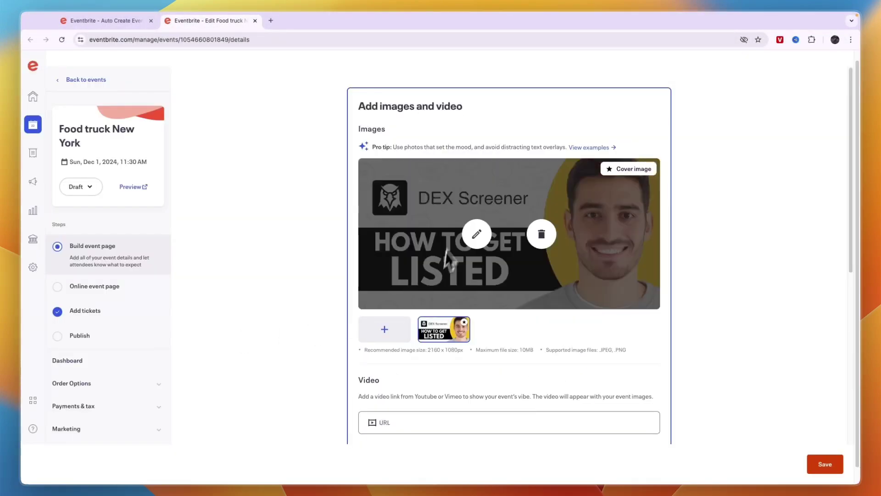
Review the event title and summary, then continue to the online event page step
scroll(431, 262, down, 2)
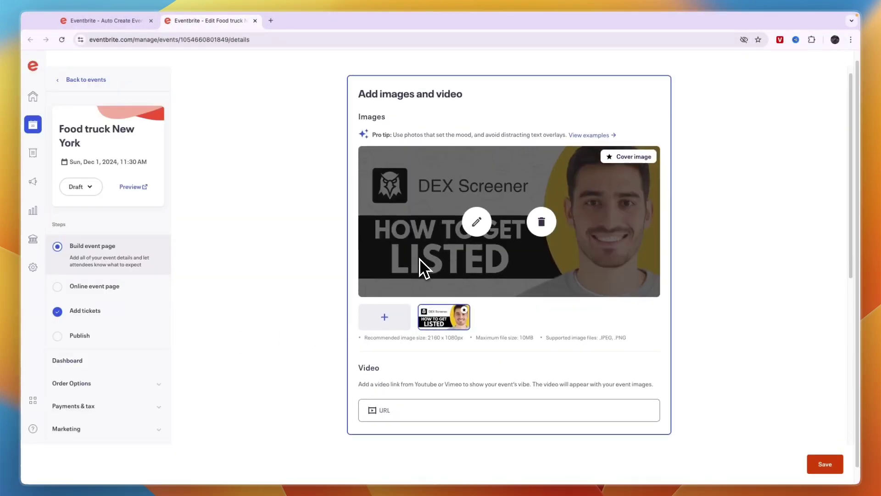
scroll(345, 306, down, 1)
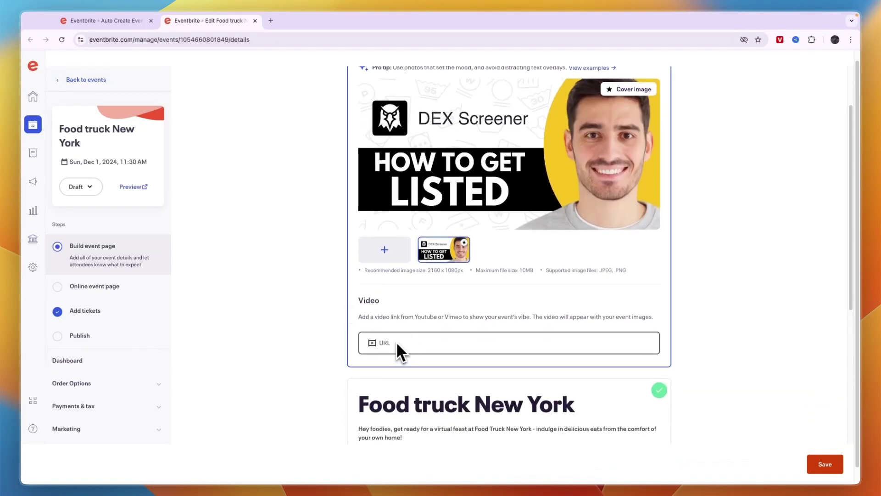
scroll(406, 349, down, 1)
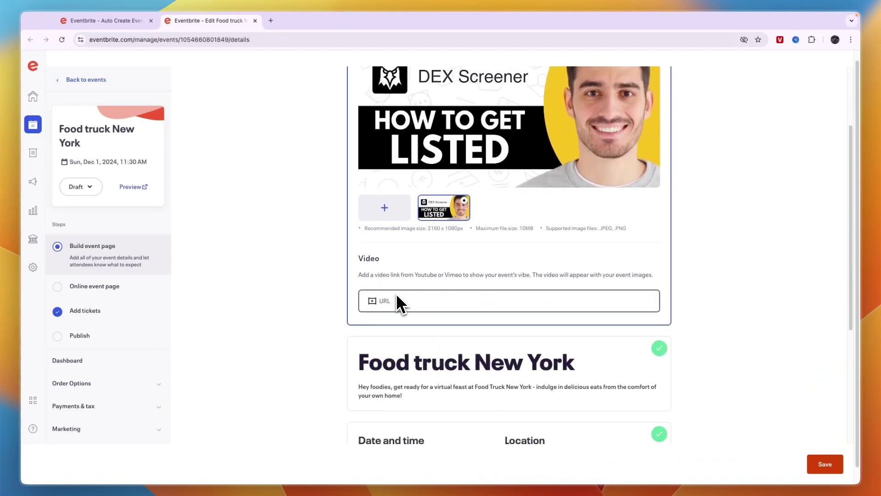
scroll(397, 296, down, 3)
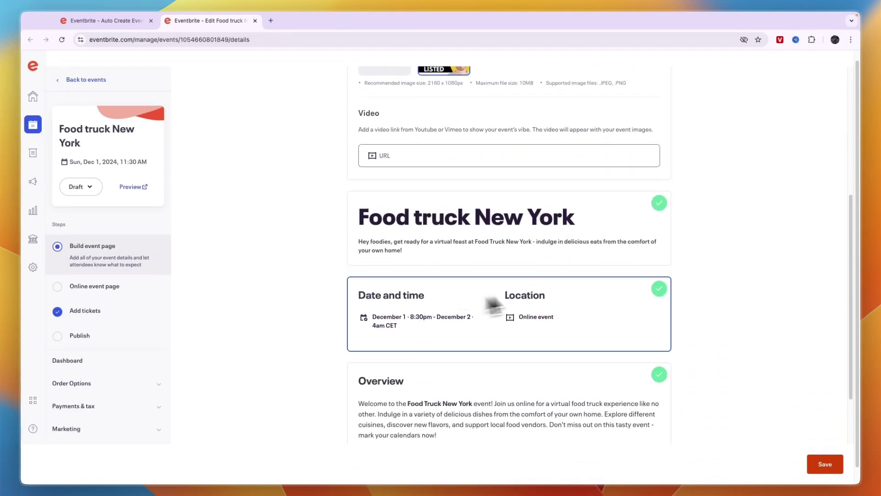
click(592, 244)
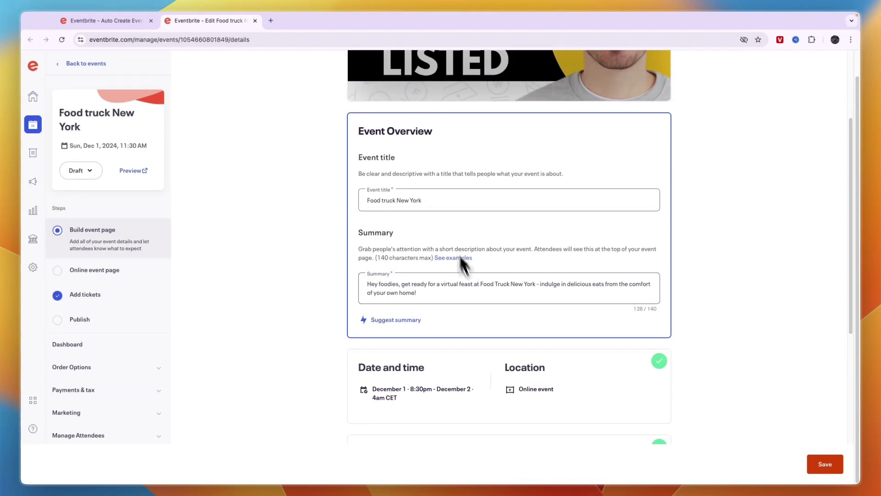
drag(417, 203, 359, 208)
click(429, 295)
click(340, 275)
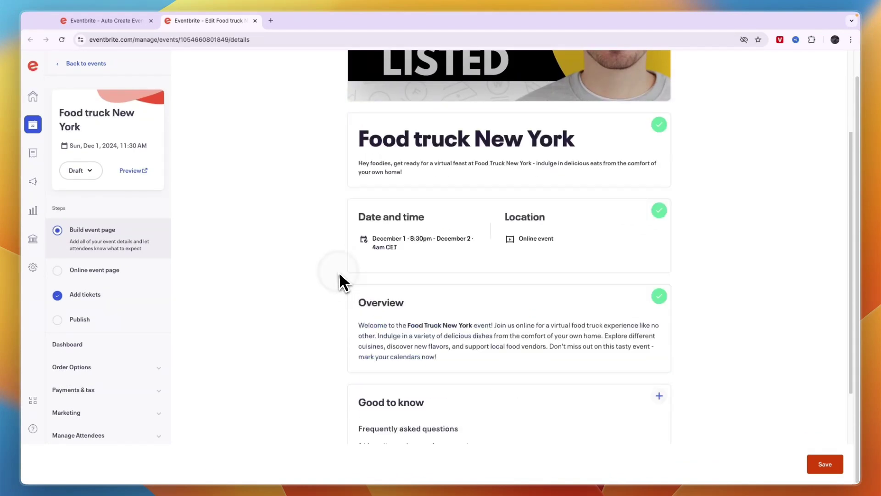
scroll(413, 280, down, 5)
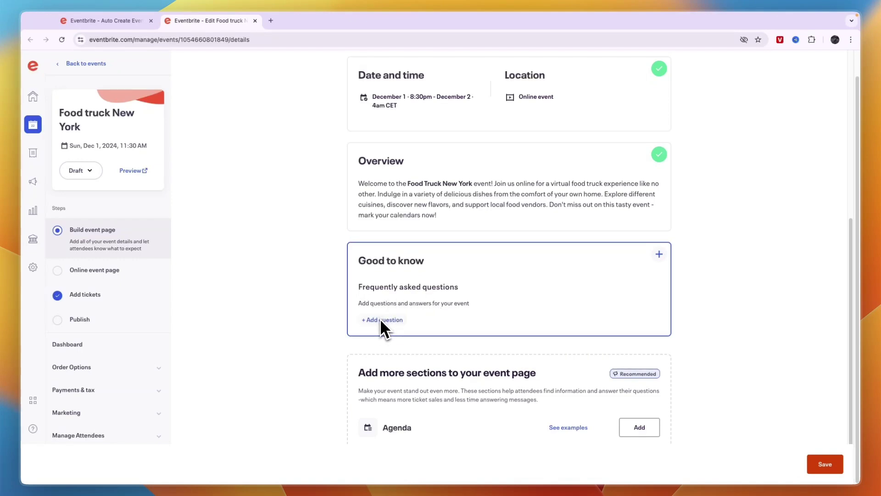
scroll(425, 285, down, 1)
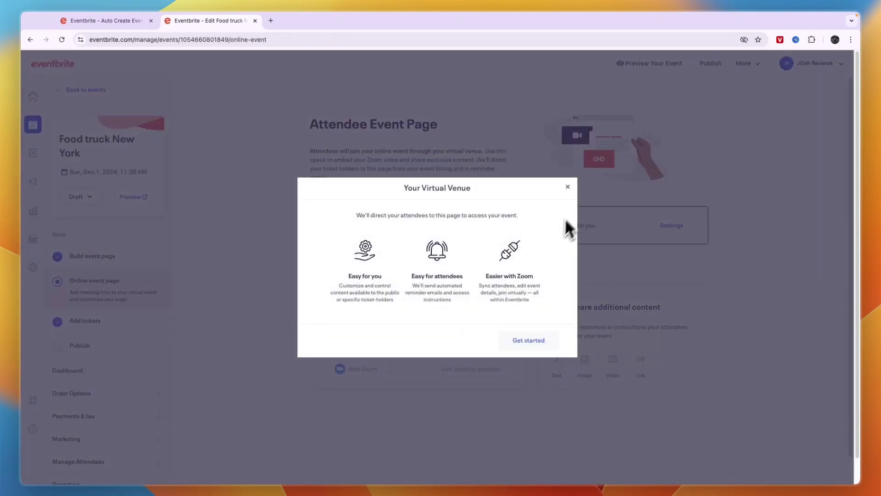
Publish the event publicly right away, keeping refunds allowed up to 7 days before
click(567, 187)
click(85, 335)
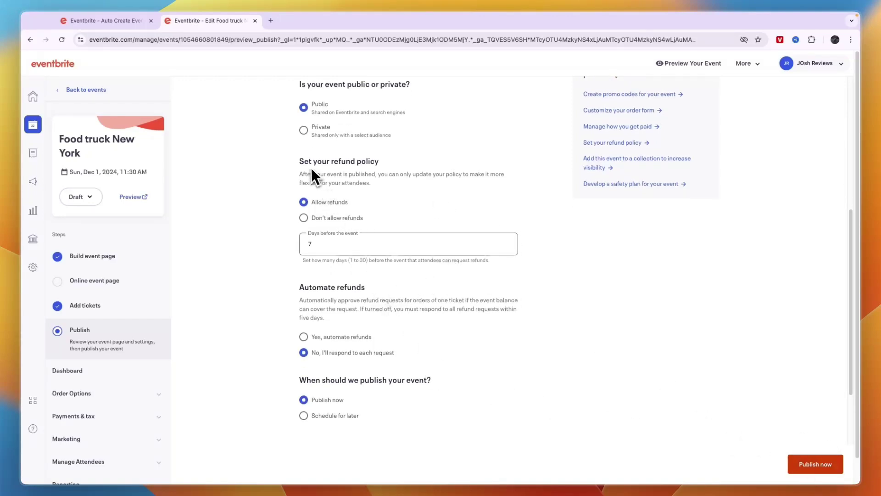
drag(301, 160, 371, 169)
click(373, 169)
click(808, 464)
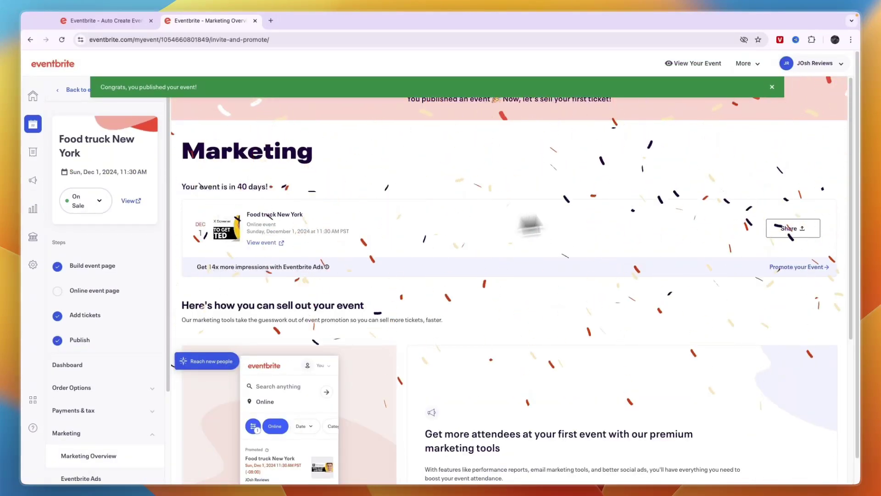
Copy the event's share link and load it in a new browser tab
click(781, 228)
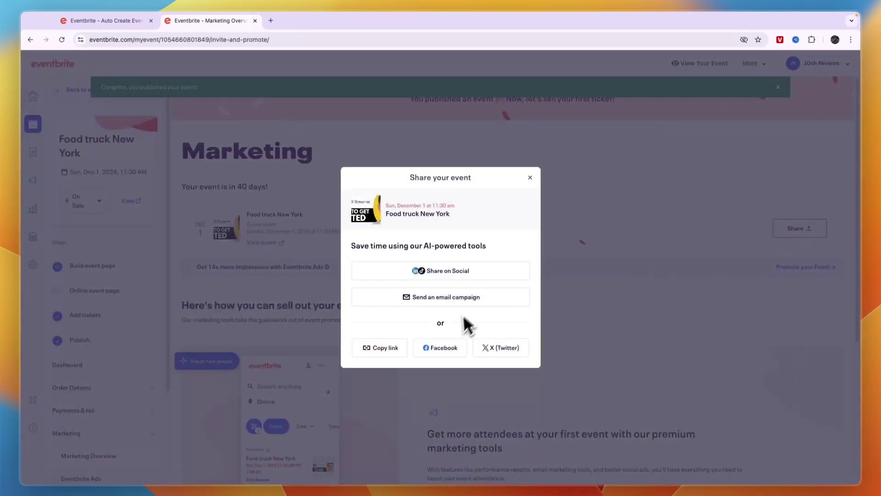
click(384, 345)
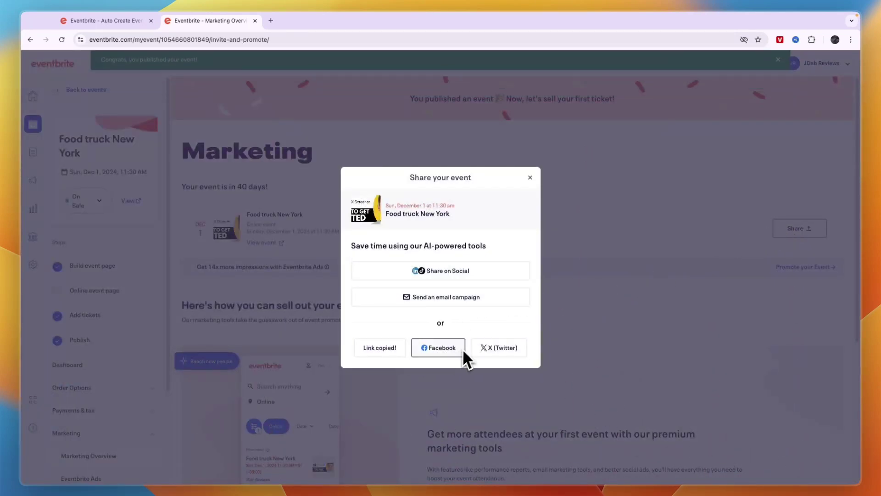
click(271, 20)
key(super+v)
key(Return)
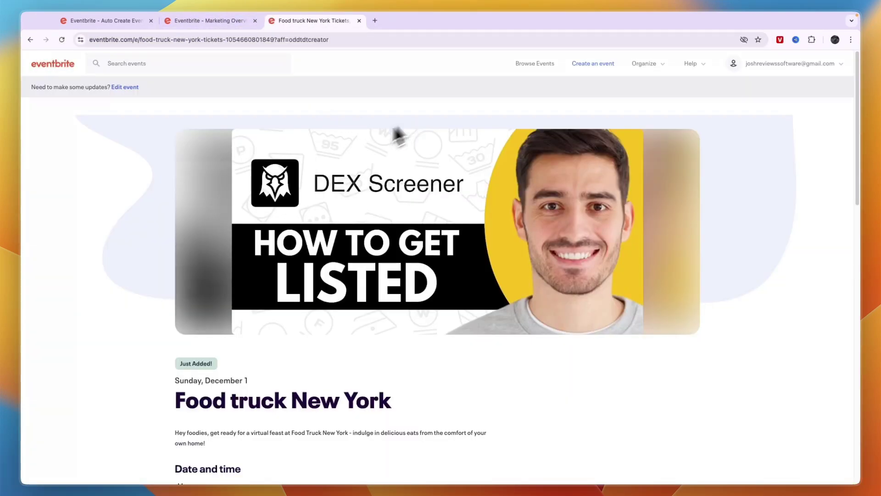
Browse the live page's $17.85 General Admission ticket and close the unfinished checkout preview
scroll(362, 150, down, 5)
scroll(349, 170, up, 5)
scroll(332, 186, down, 15)
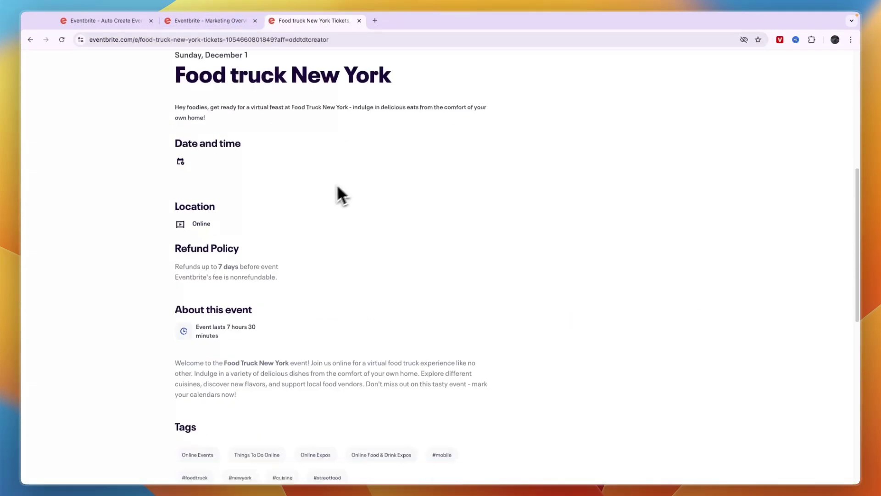
scroll(321, 193, up, 12)
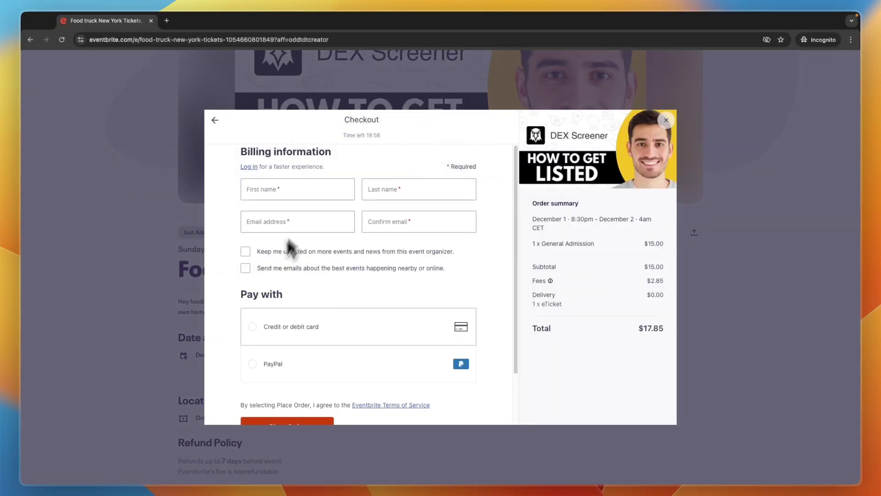
scroll(293, 321, down, 3)
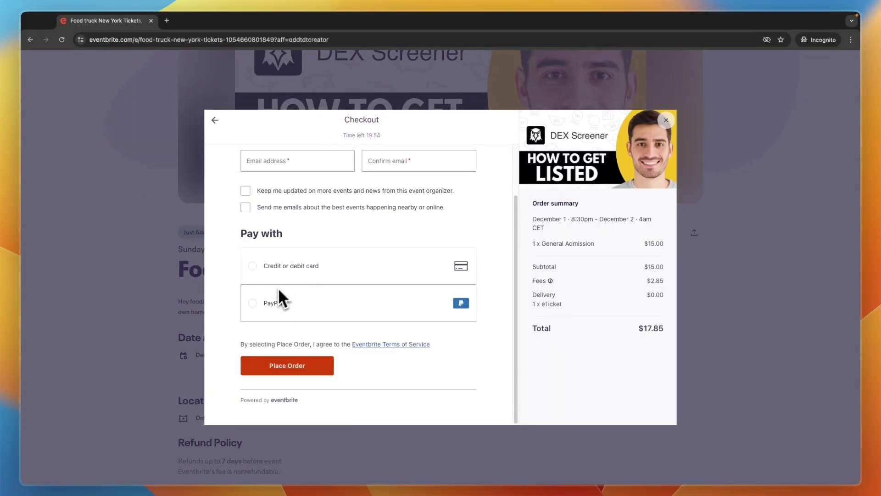
scroll(309, 324, up, 1)
click(151, 20)
click(464, 189)
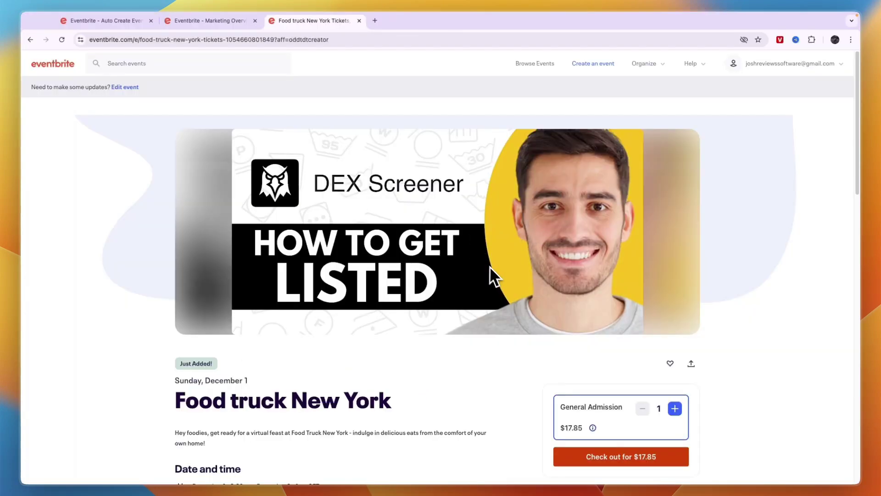
Go to Manage my events, dismiss the payouts notice, and enter the Food truck New York dashboard
mouse_move(768, 67)
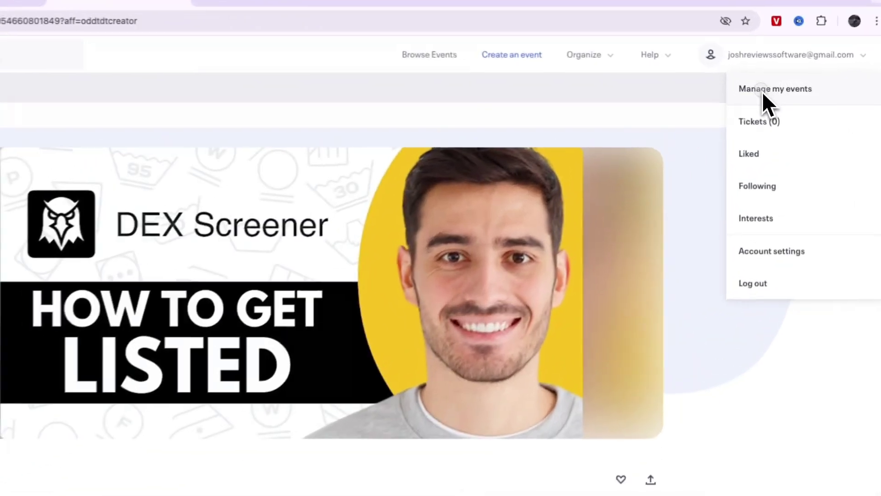
click(763, 90)
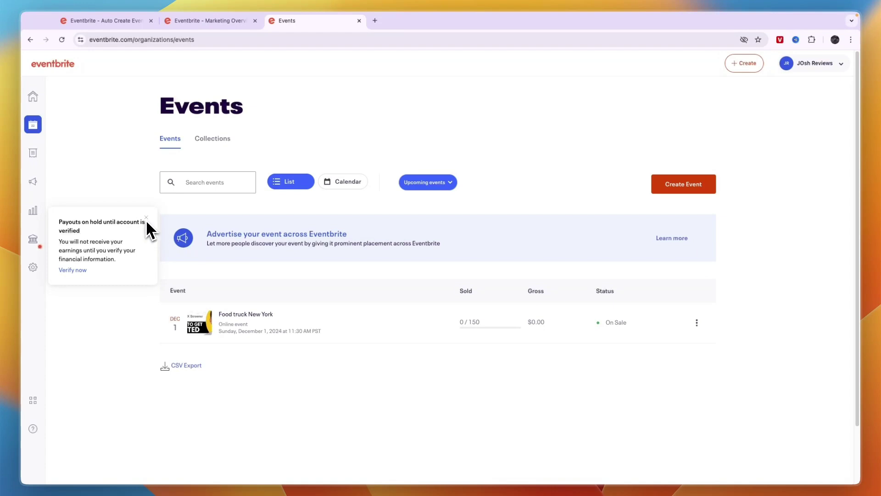
click(146, 217)
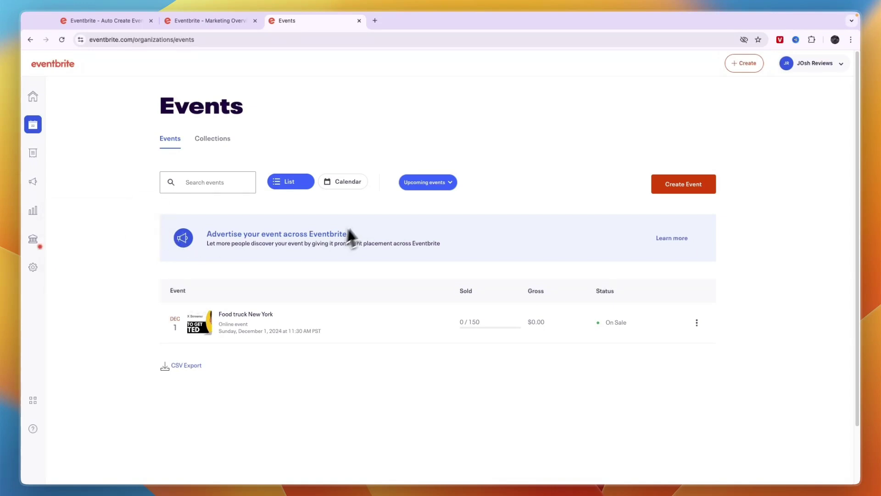
scroll(321, 320, down, 1)
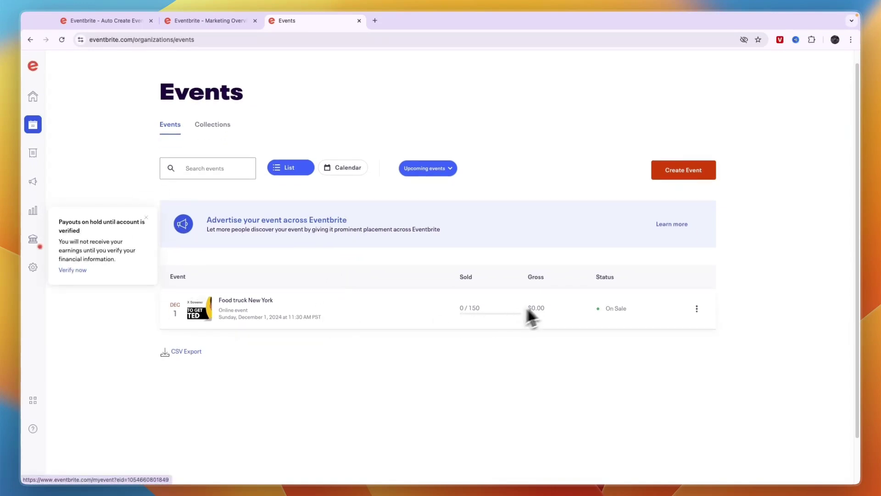
click(342, 313)
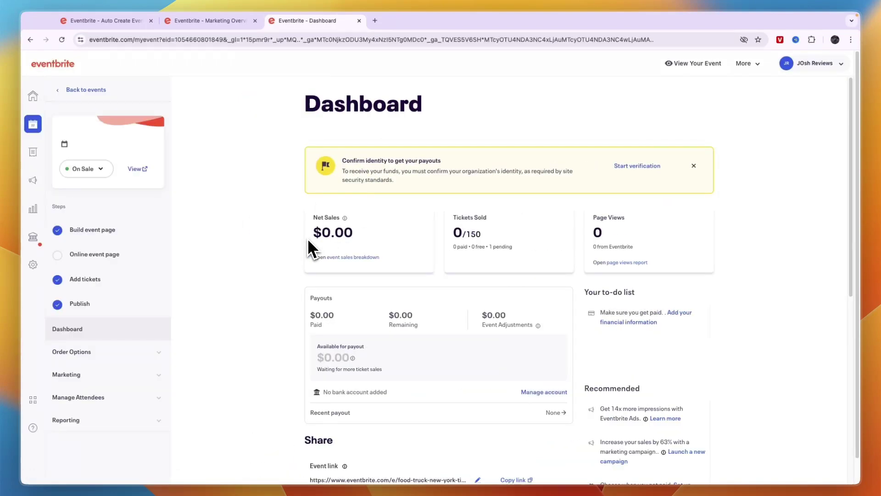
Start editing the event link address, then cancel without changes
scroll(312, 250, down, 3)
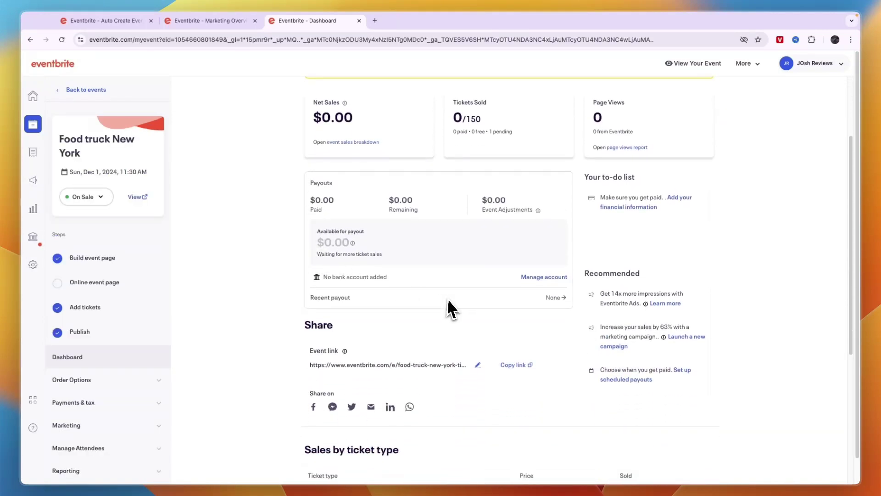
click(478, 365)
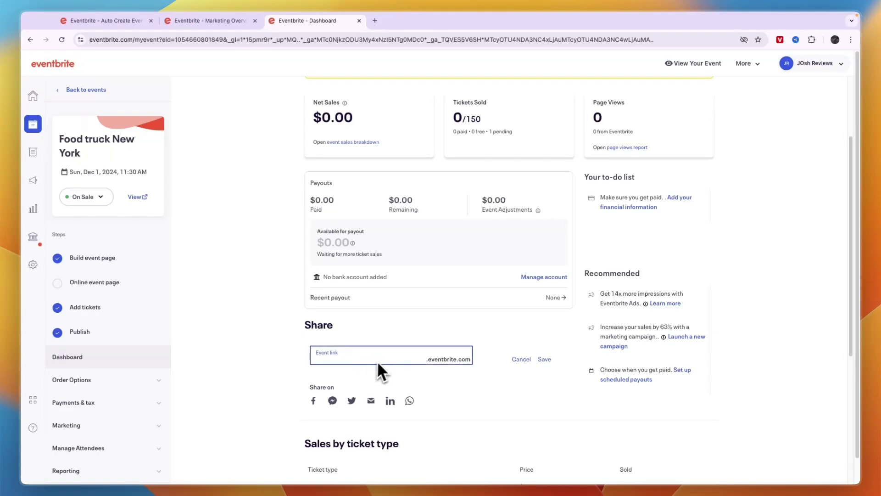
click(522, 360)
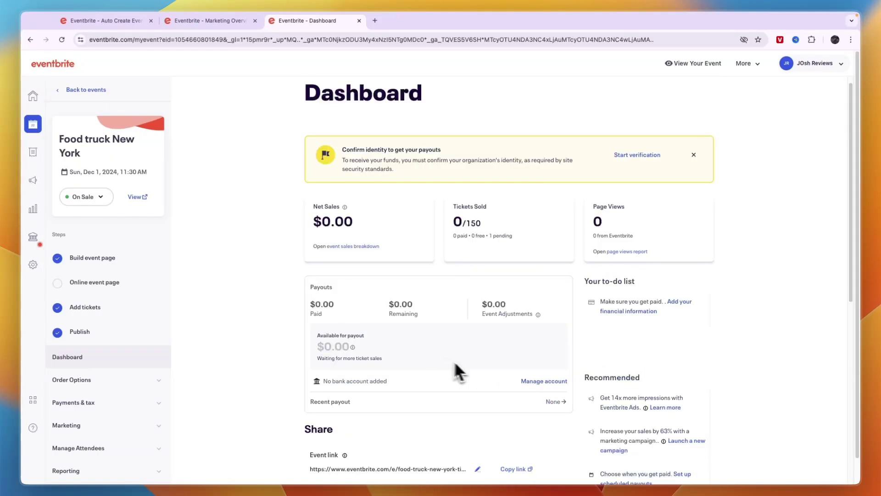
Open the Finance organization profile form for payouts, dismissing an accidental Cast popup
mouse_move(38, 242)
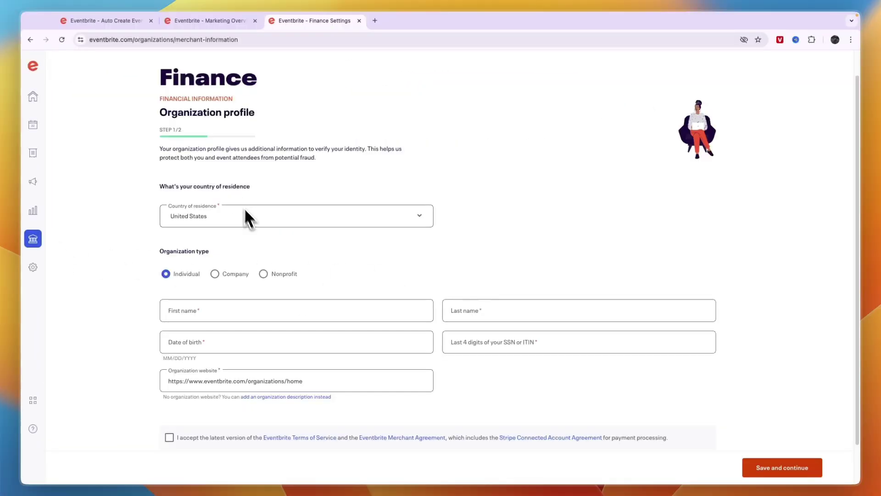
drag(162, 120, 278, 121)
click(270, 135)
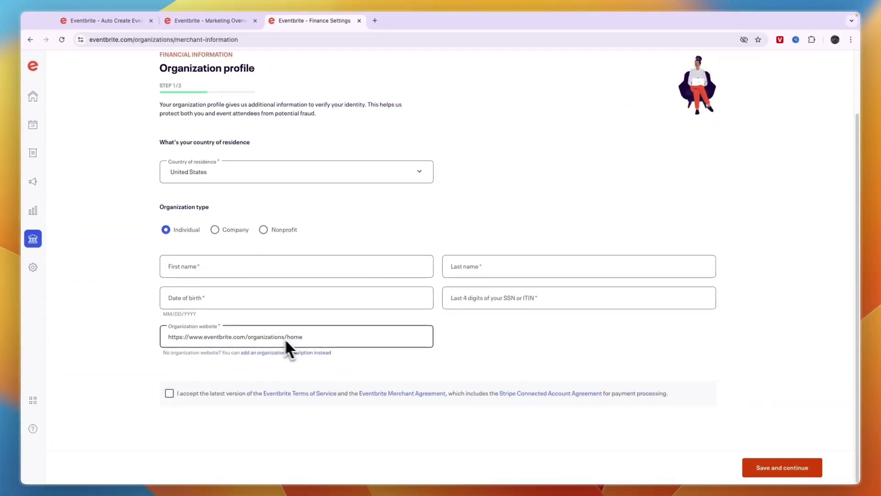
right_click(229, 398)
click(230, 392)
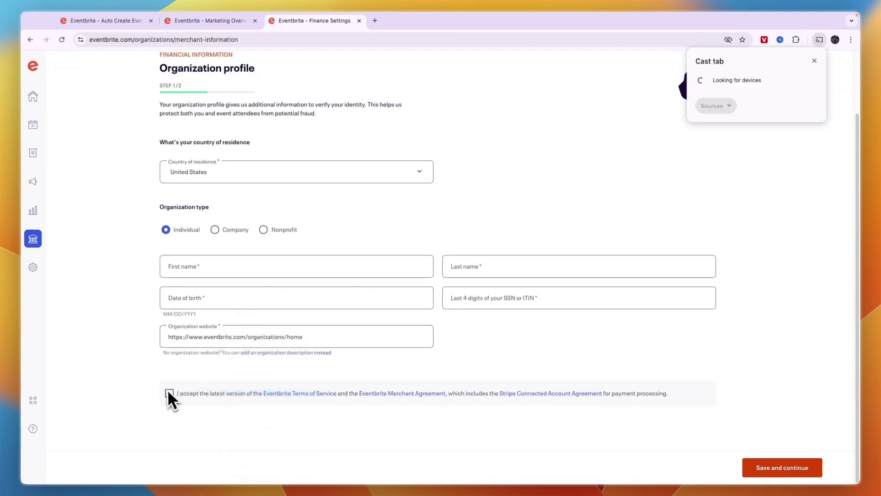
click(814, 60)
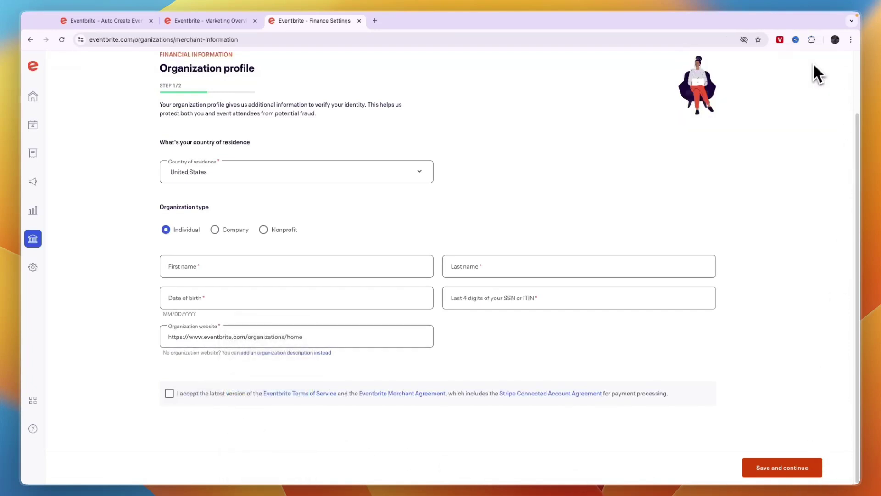
scroll(423, 259, up, 2)
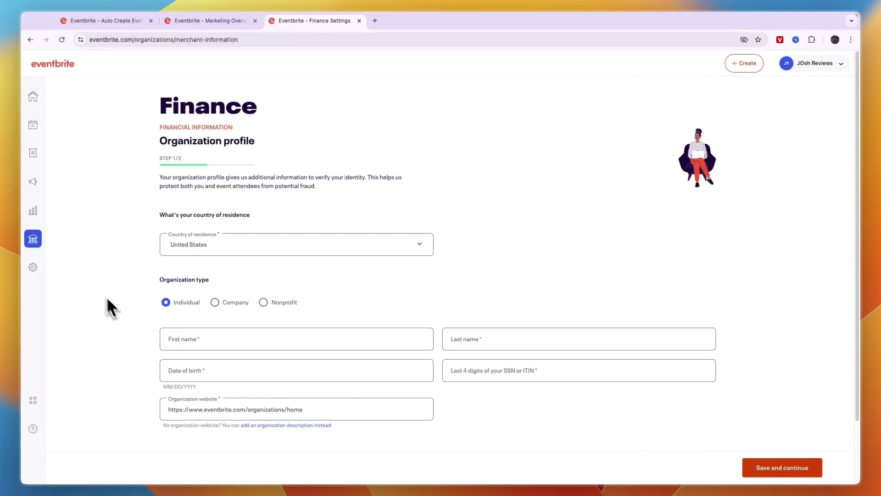
From Marketing, dismiss the tools intro and start promoting Food truck New York with Eventbrite Ads
click(36, 181)
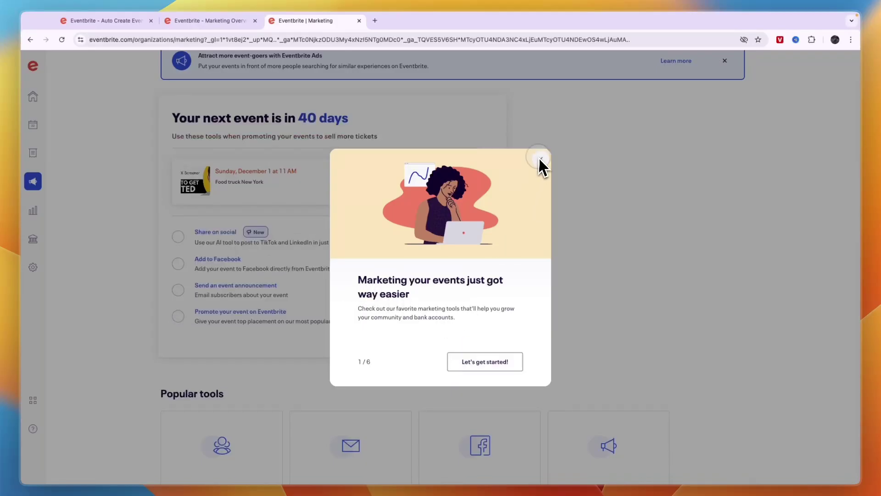
click(752, 178)
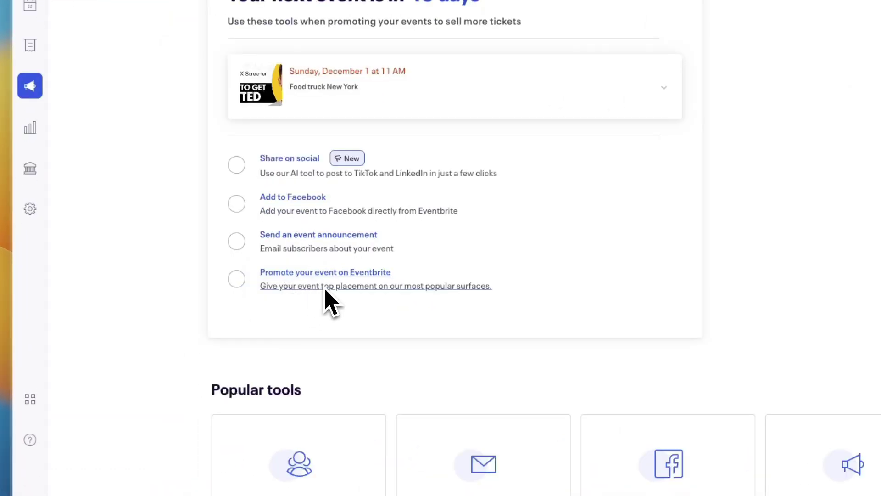
click(322, 285)
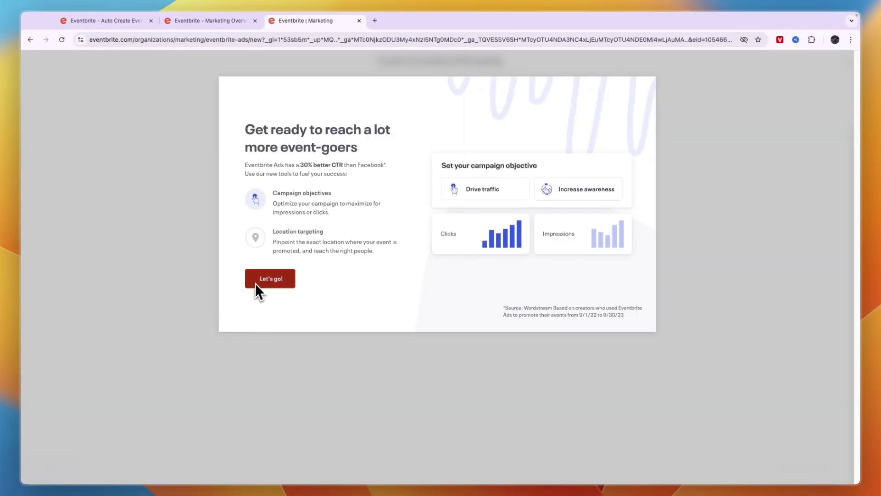
Start an ad campaign and set its daily budget to $15
click(259, 281)
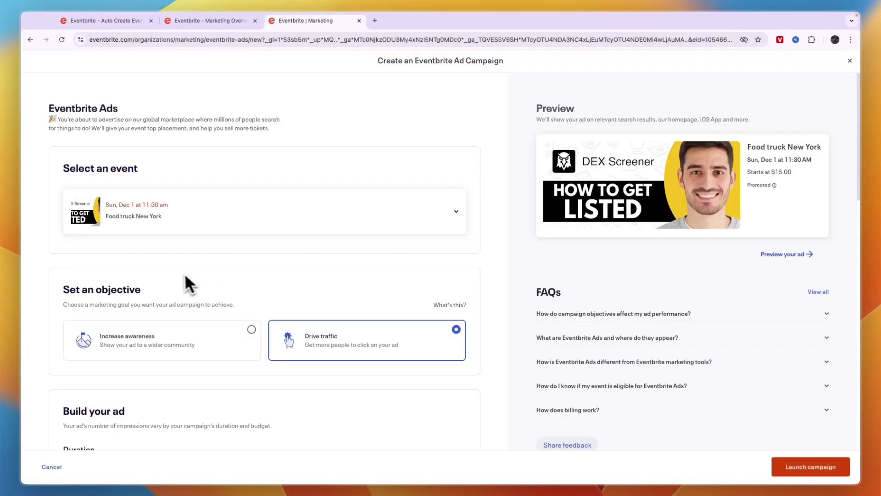
scroll(175, 276, down, 2)
scroll(319, 289, up, 2)
scroll(123, 336, down, 1)
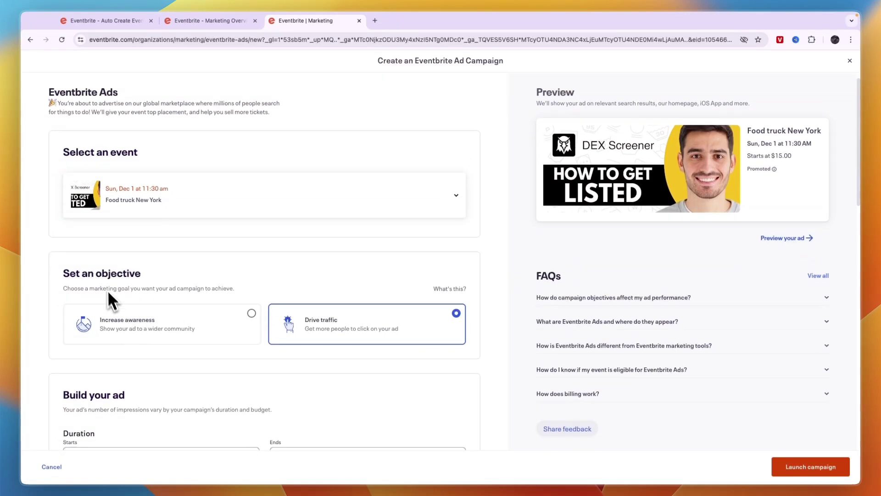
scroll(329, 338, down, 8)
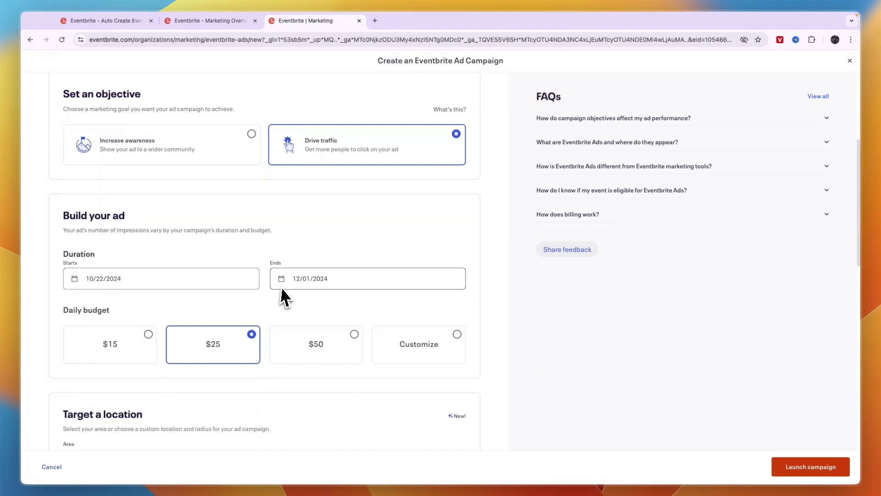
scroll(340, 312, down, 2)
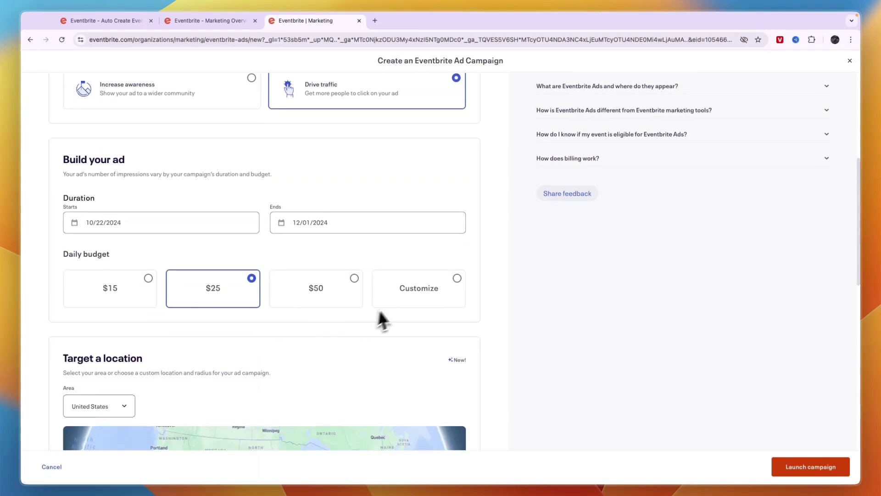
click(151, 298)
scroll(152, 298, down, 5)
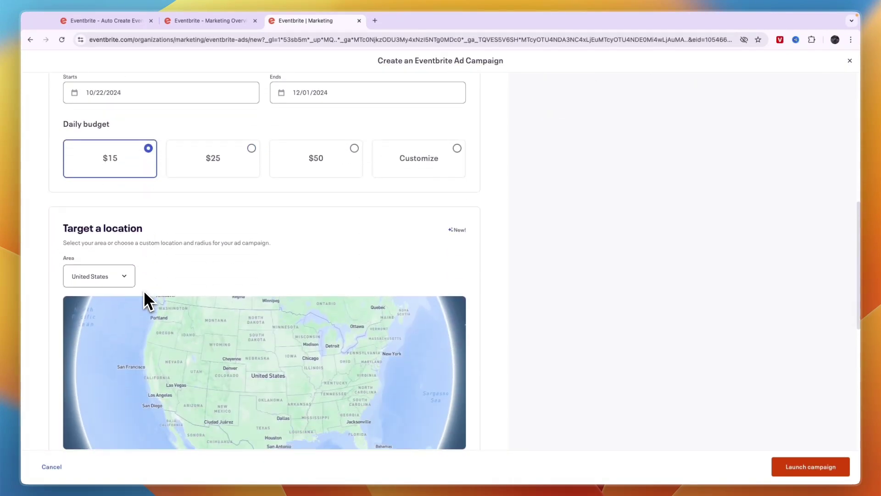
Target the ad at Brisbane, AU, then leave the form for Marketing Tools
click(107, 264)
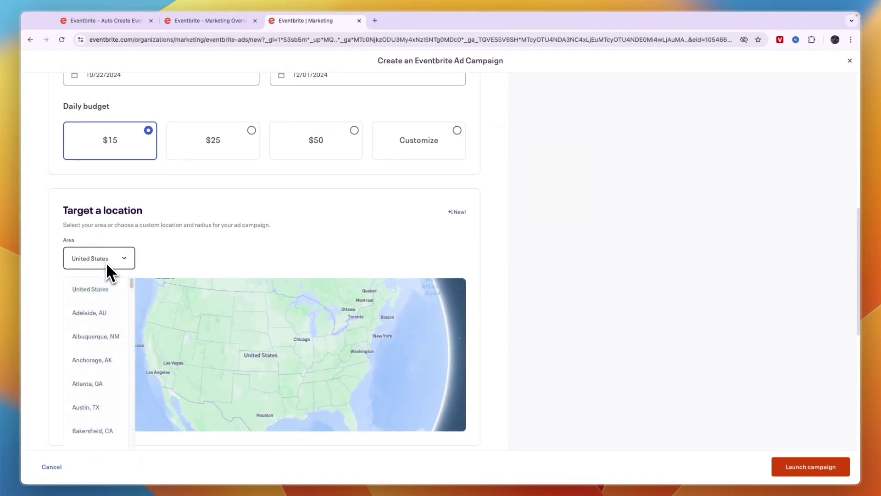
scroll(103, 322, down, 5)
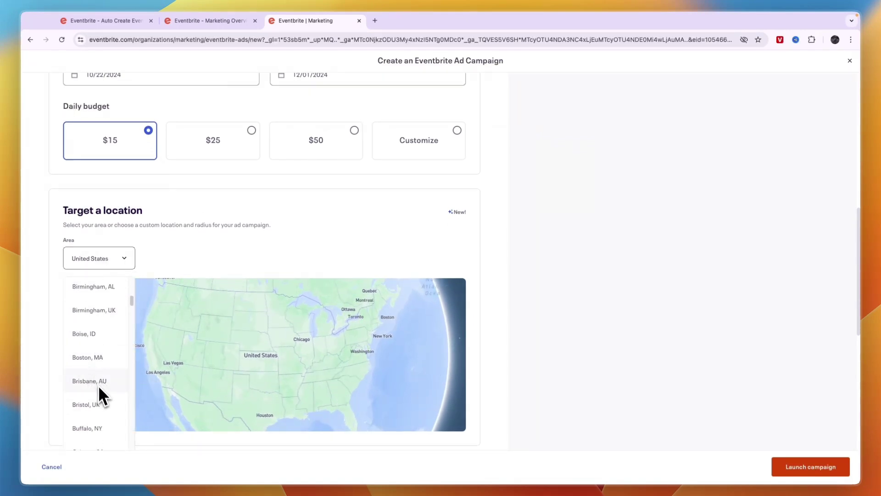
click(98, 386)
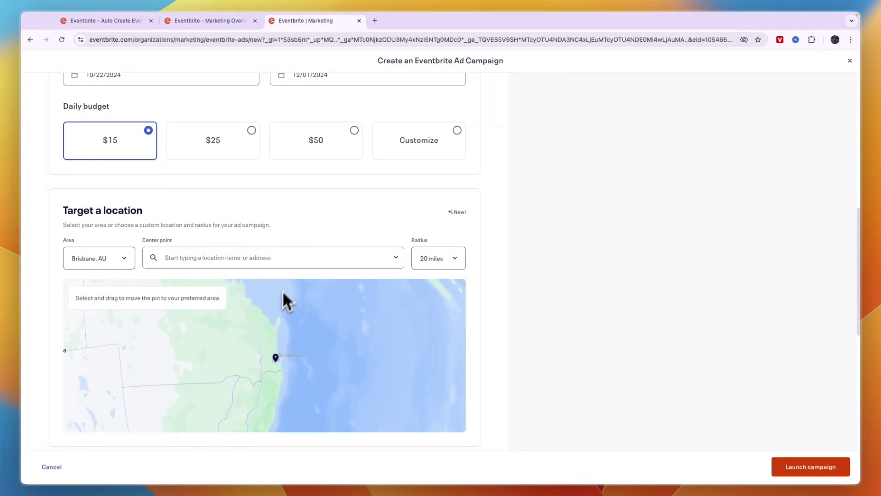
scroll(280, 296, down, 10)
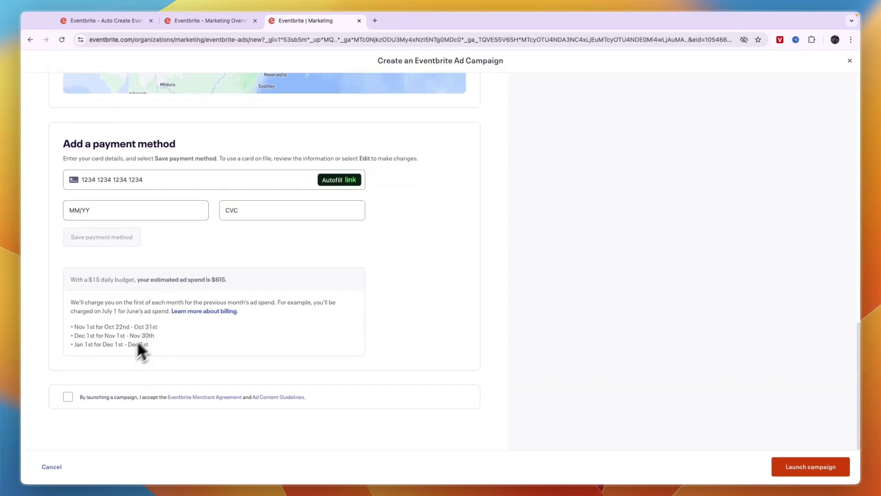
scroll(132, 346, up, 15)
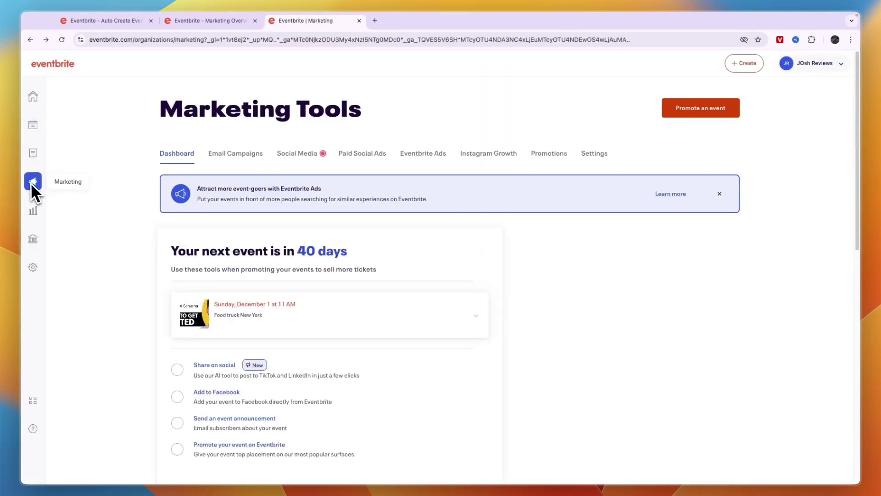
Visit Reporting and Orders, ending on the Events list with Food truck New York at 0/150 sold
scroll(212, 340, down, 1)
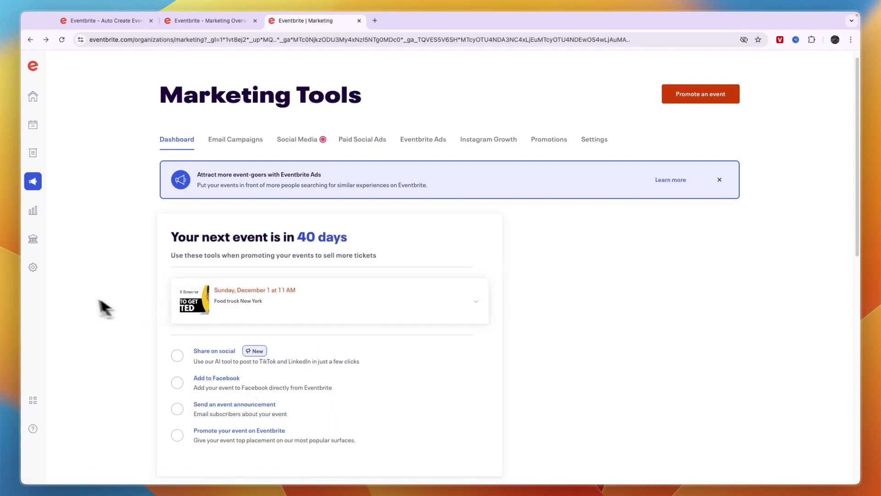
click(36, 217)
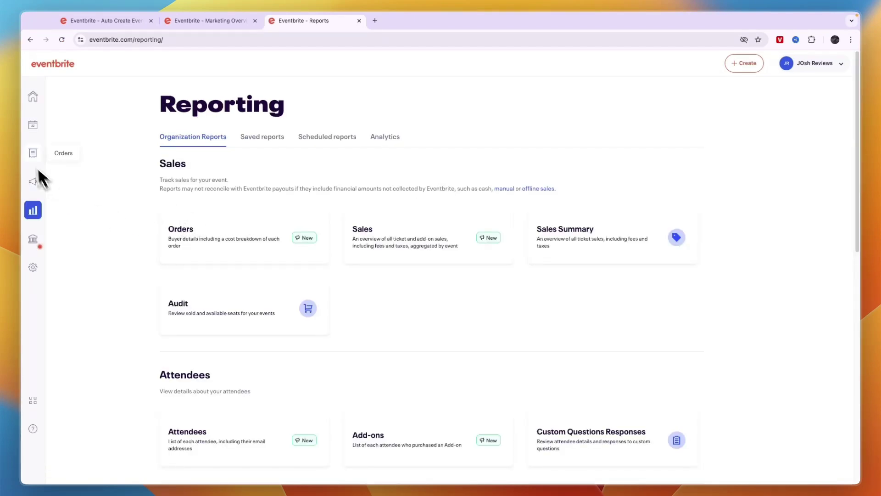
click(38, 153)
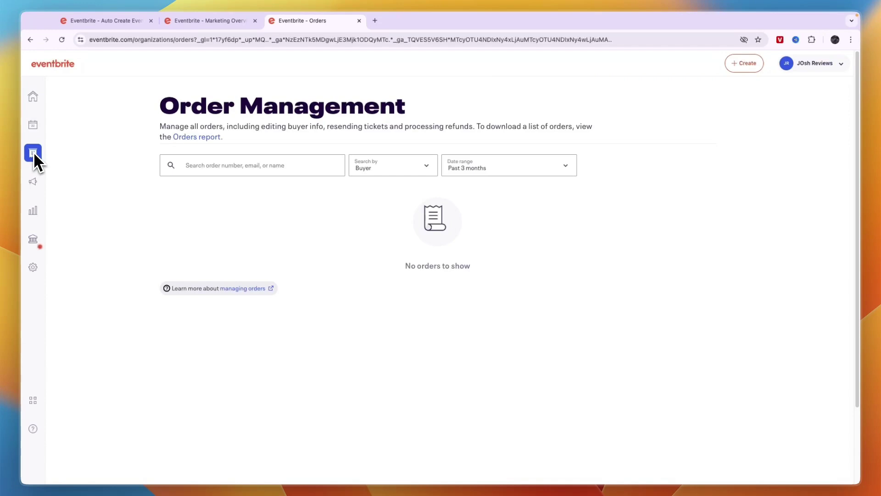
click(29, 131)
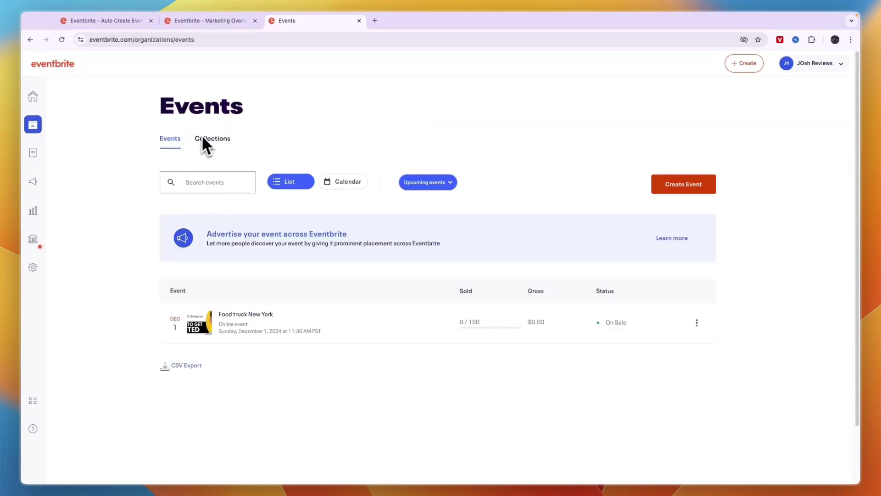
scroll(219, 158, down, 2)
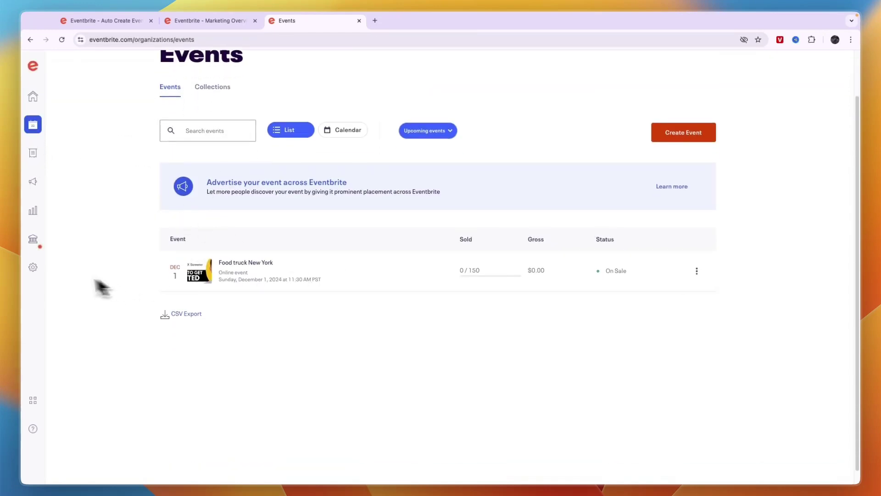
Review the organization's ticket fees, including service fee rates and per-ticket fee amount
click(34, 274)
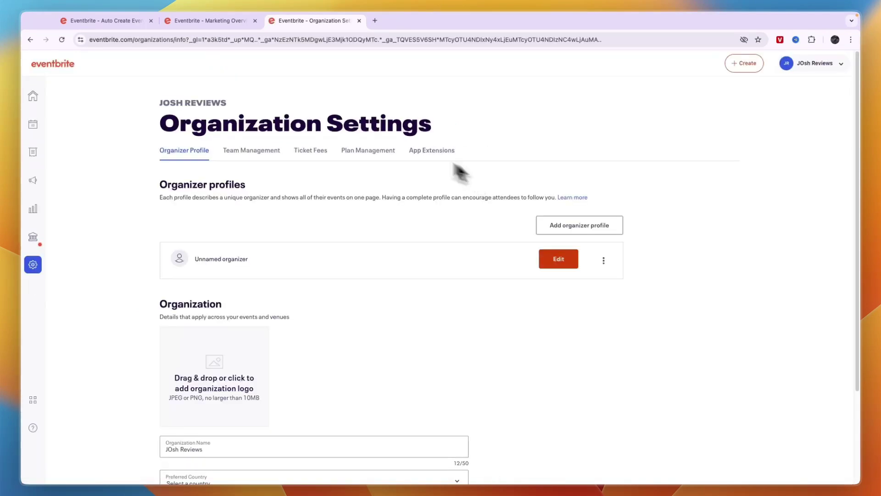
click(314, 155)
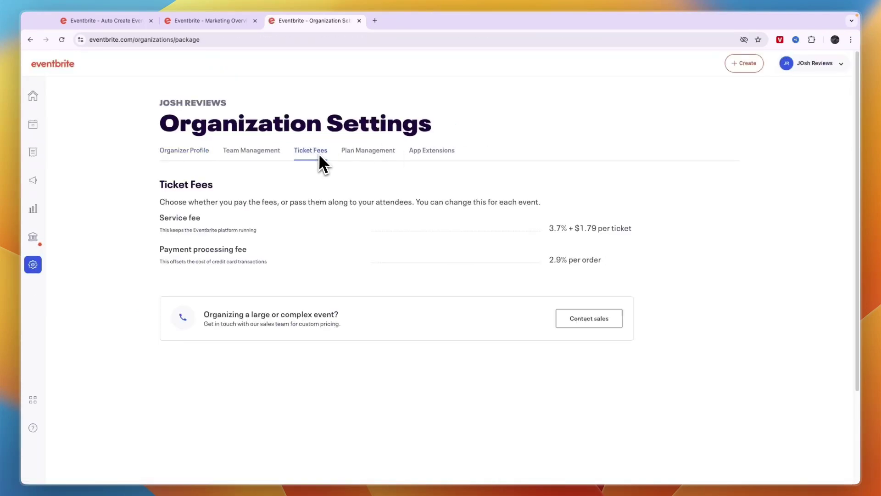
drag(550, 229, 598, 248)
click(553, 230)
drag(581, 232, 632, 230)
click(596, 235)
Compare the Free and Pro plans, then view the team roles list
click(370, 151)
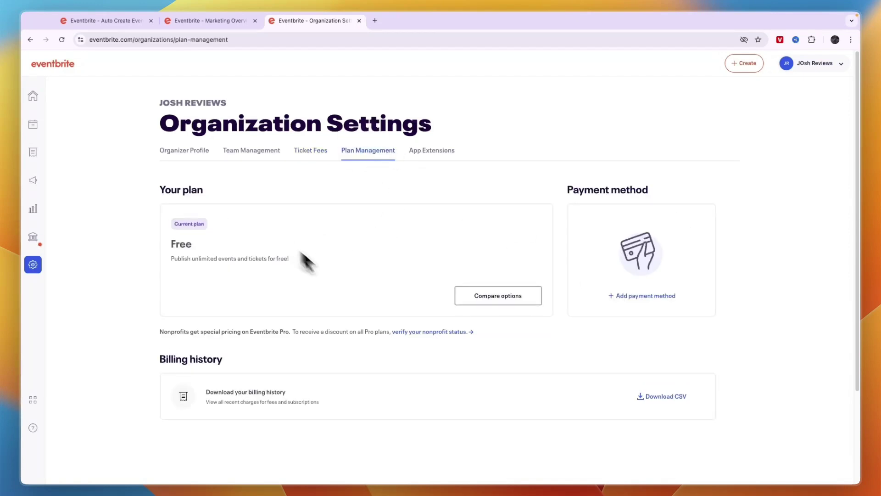
click(504, 299)
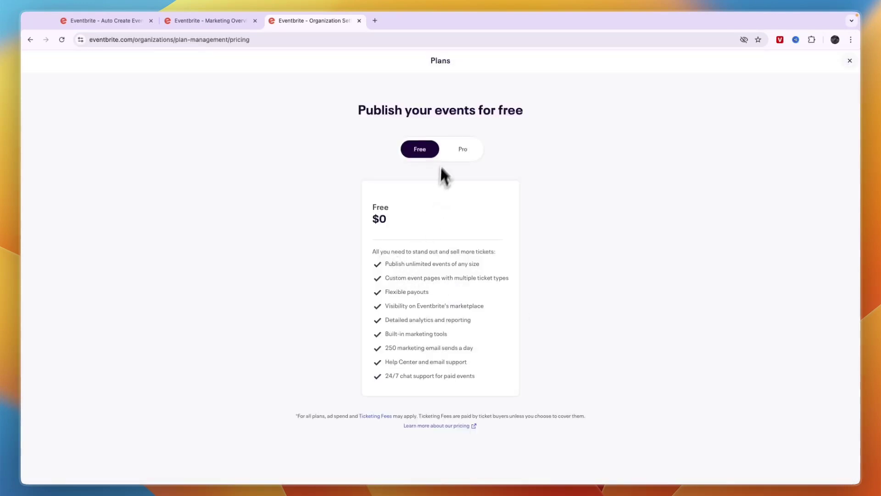
click(457, 153)
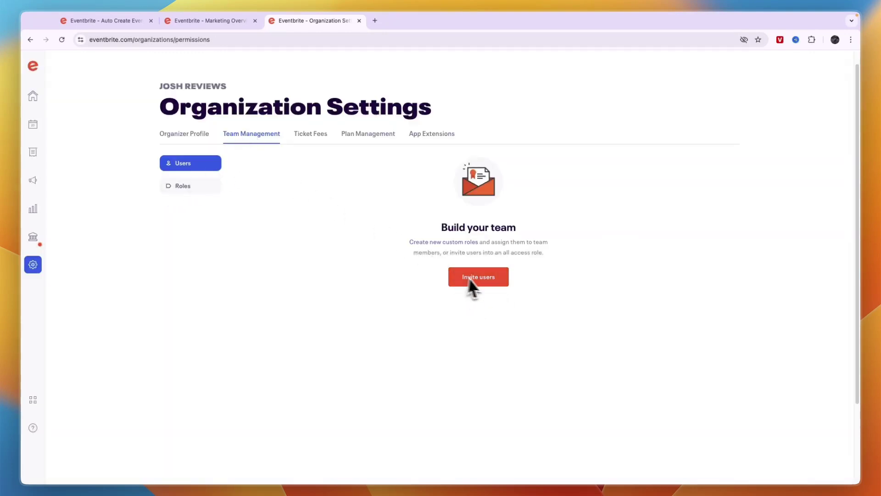
click(189, 188)
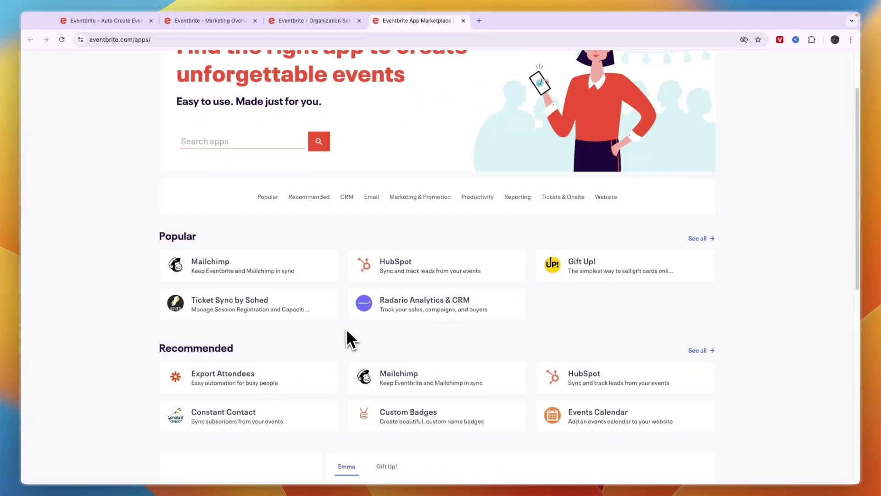
Browse App Marketplace apps and read the Mailchimp app details page
scroll(327, 331, down, 7)
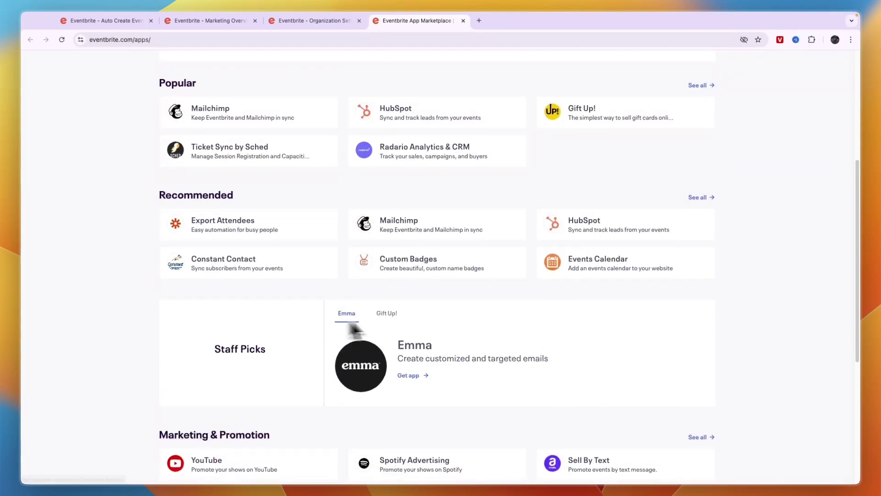
scroll(490, 328, down, 2)
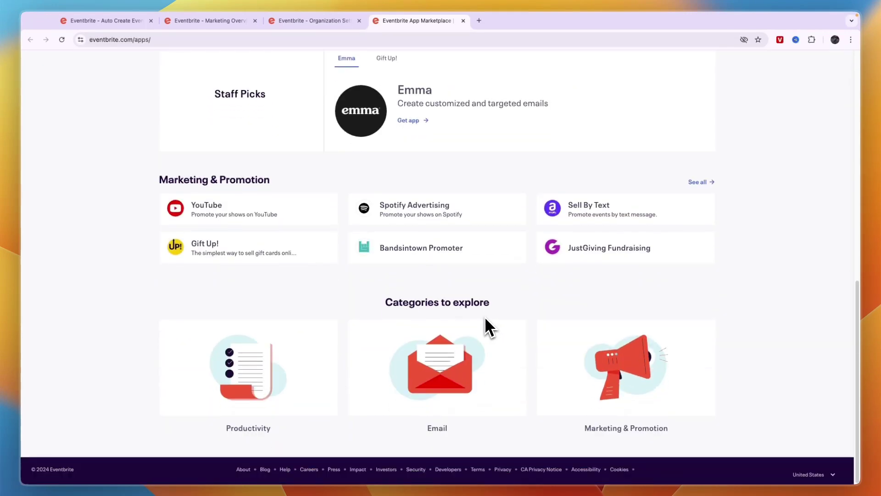
key(super+bracketleft)
click(260, 355)
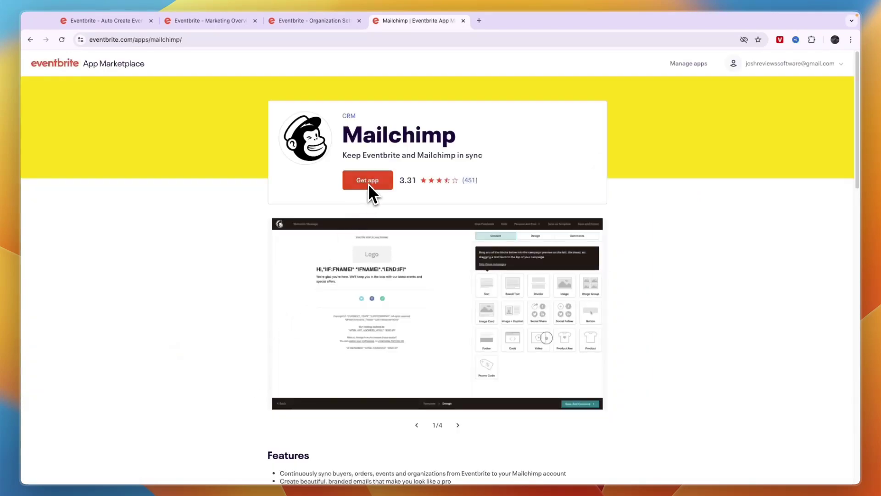
scroll(373, 169, down, 5)
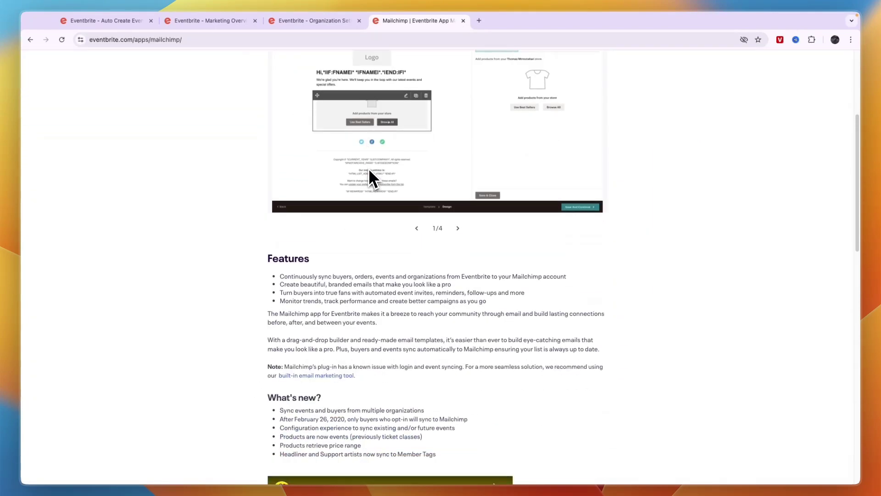
scroll(371, 176, down, 1)
scroll(377, 183, up, 5)
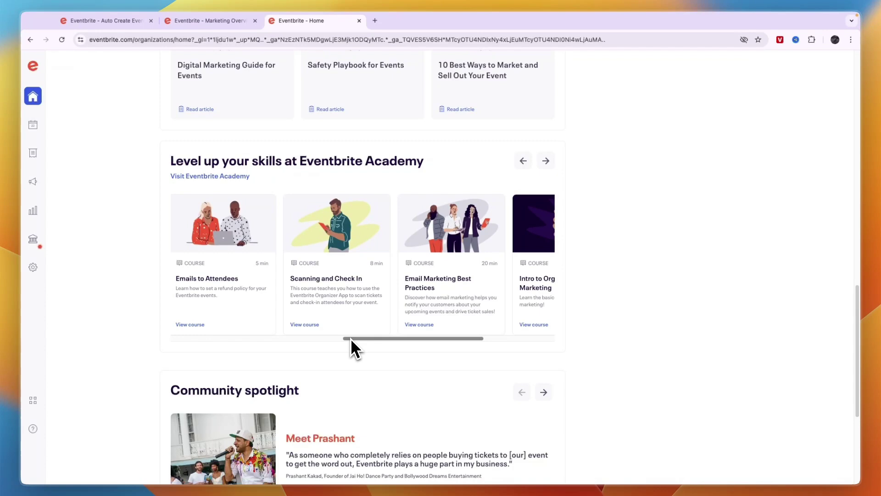
Read the Scanning and Check In course outline, then close its tab
scroll(346, 333, up, 7)
scroll(179, 202, down, 2)
scroll(167, 187, down, 4)
drag(174, 222, 432, 224)
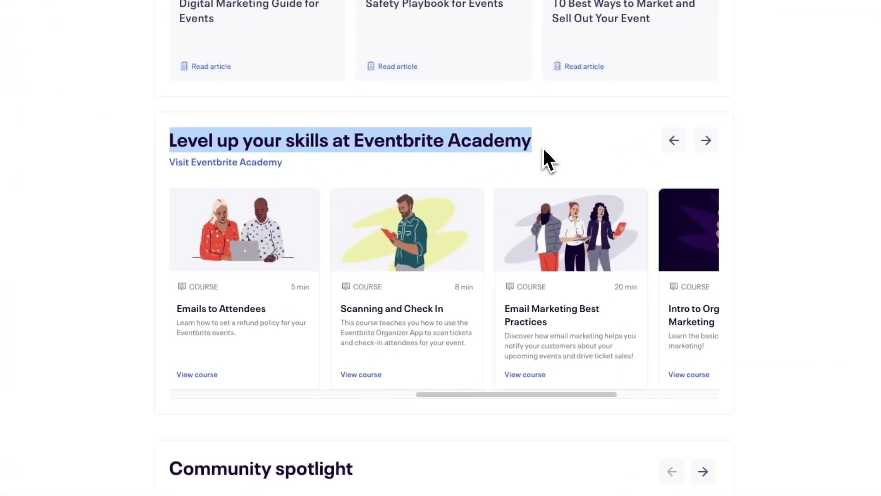
click(543, 149)
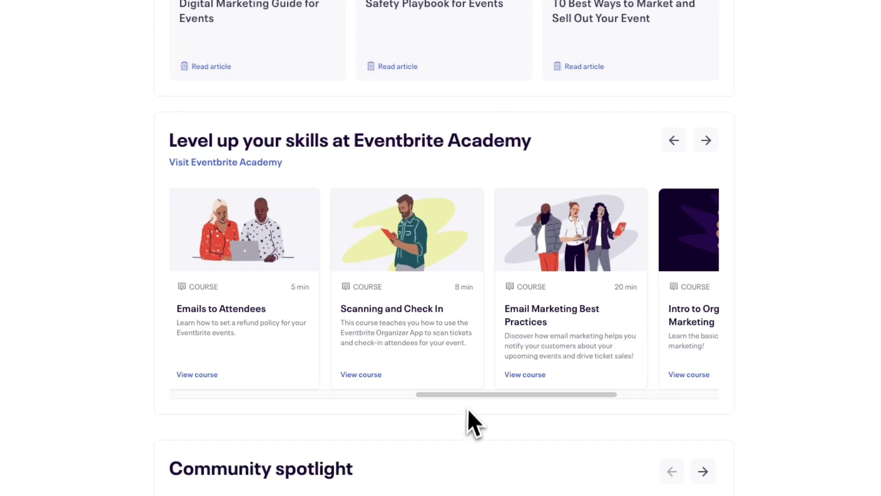
drag(482, 394, 503, 382)
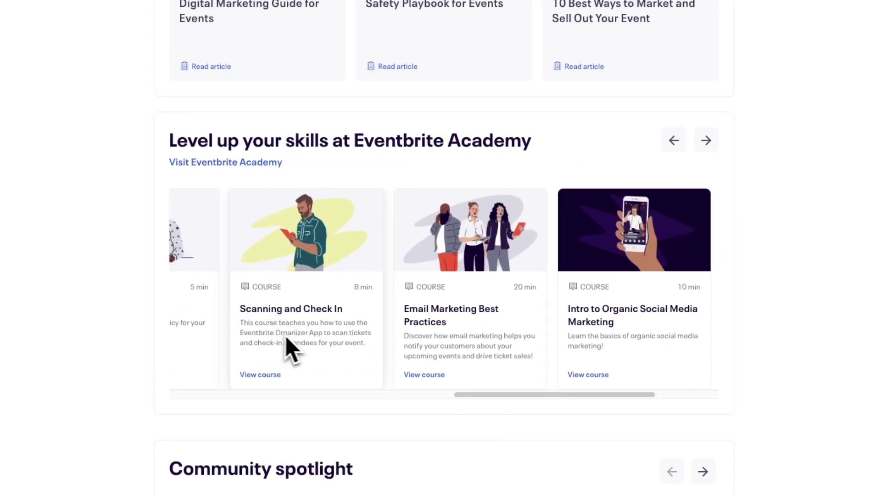
drag(239, 322, 318, 347)
click(357, 327)
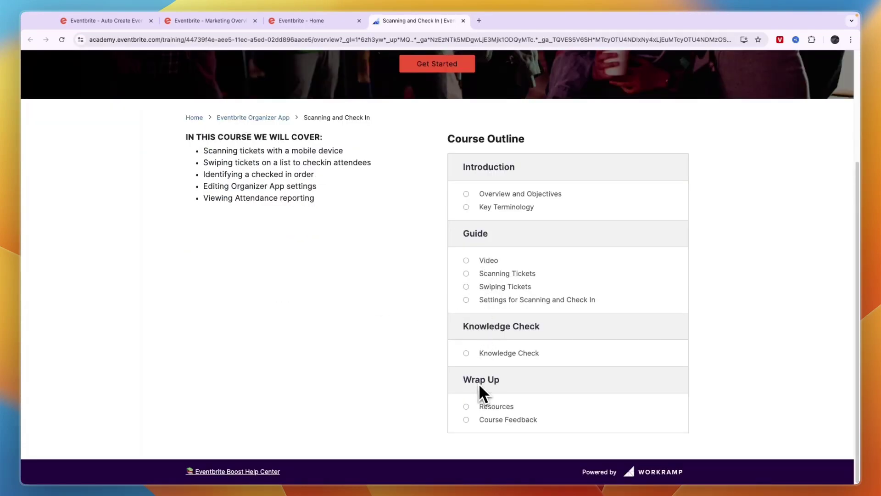
scroll(480, 391, up, 3)
key(super+w)
Reload the organizer Home page from the top, showing the welcome greeting and Top resources
scroll(265, 112, up, 10)
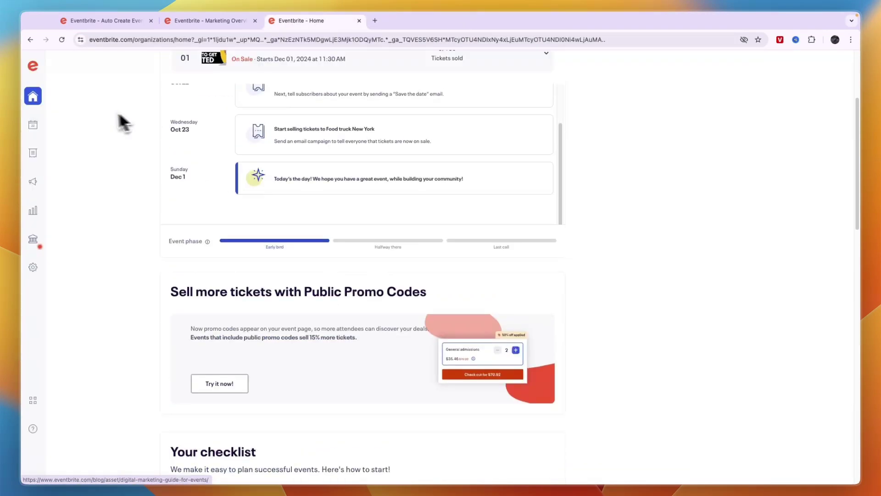
click(33, 100)
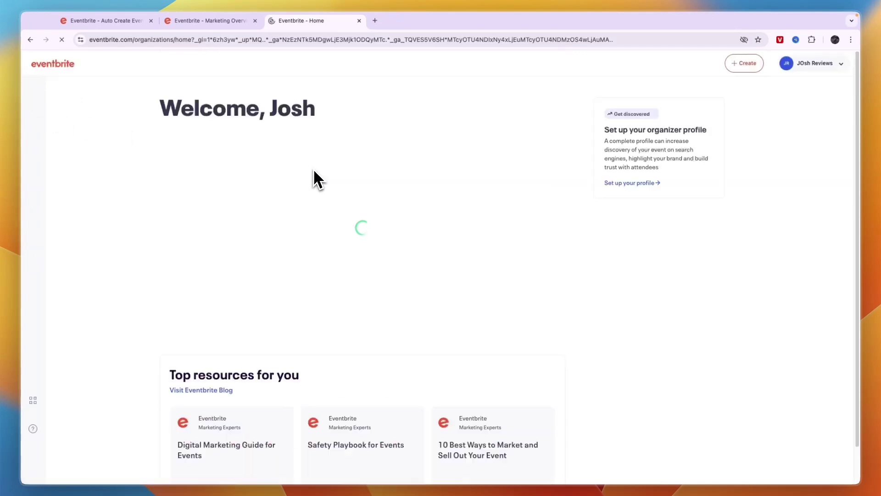